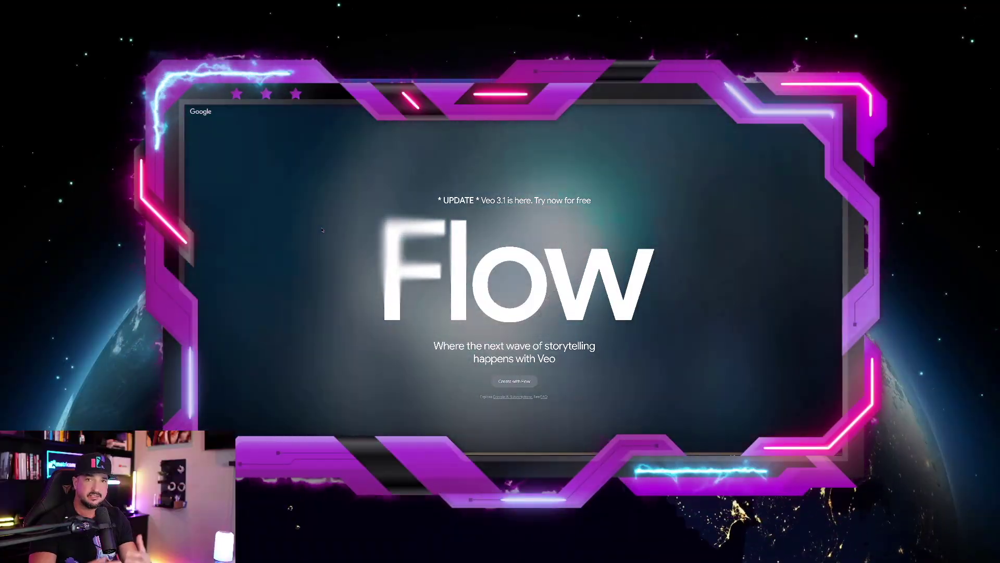
Switch to the AI Video prompt gallery and close record 102.
{"action": "scroll", "coordinate": [371, 274], "scroll_direction": "down", "scroll_amount": 2}
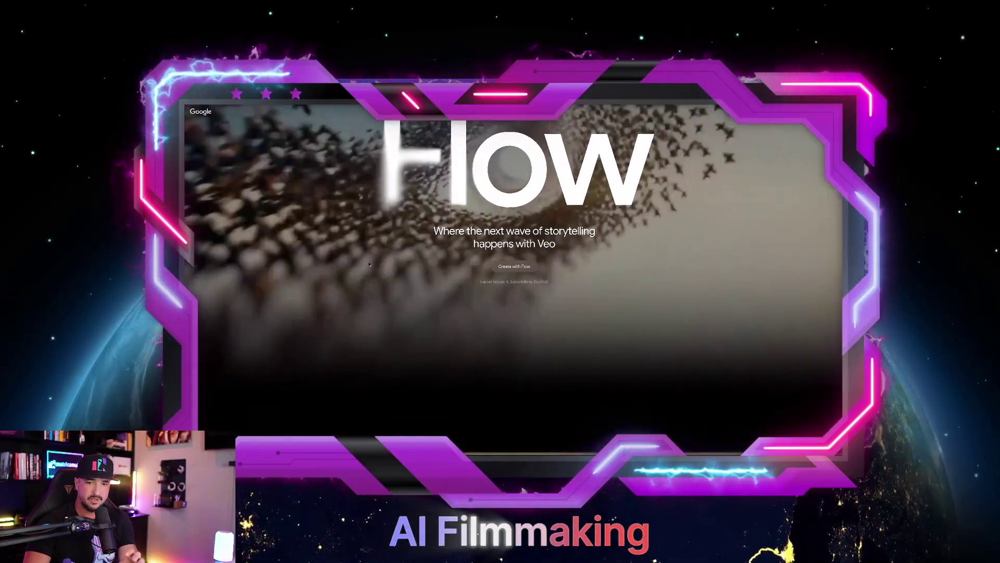
{"action": "scroll", "coordinate": [371, 274], "scroll_direction": "down", "scroll_amount": 5}
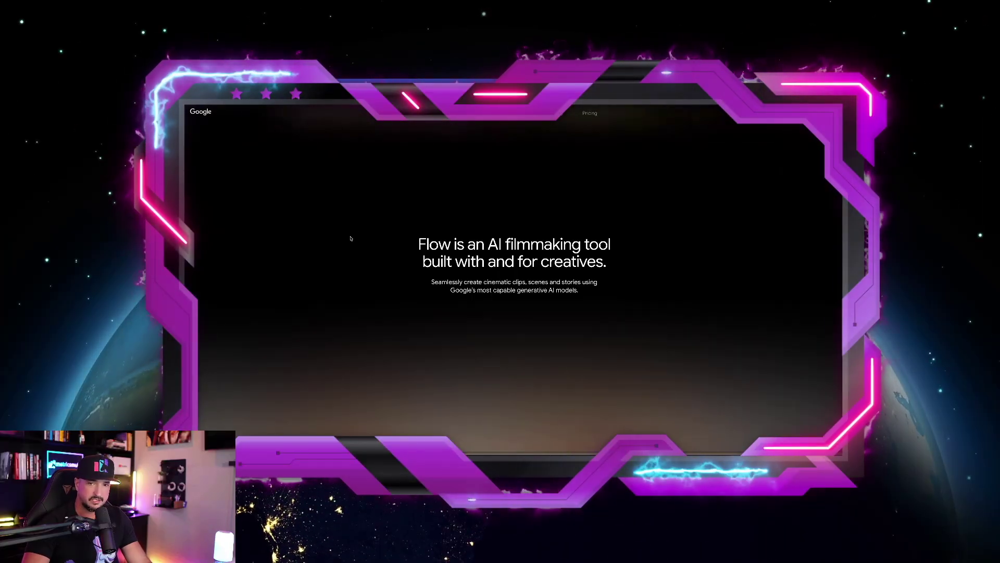
{"action": "scroll", "coordinate": [344, 232], "scroll_direction": "down", "scroll_amount": 3}
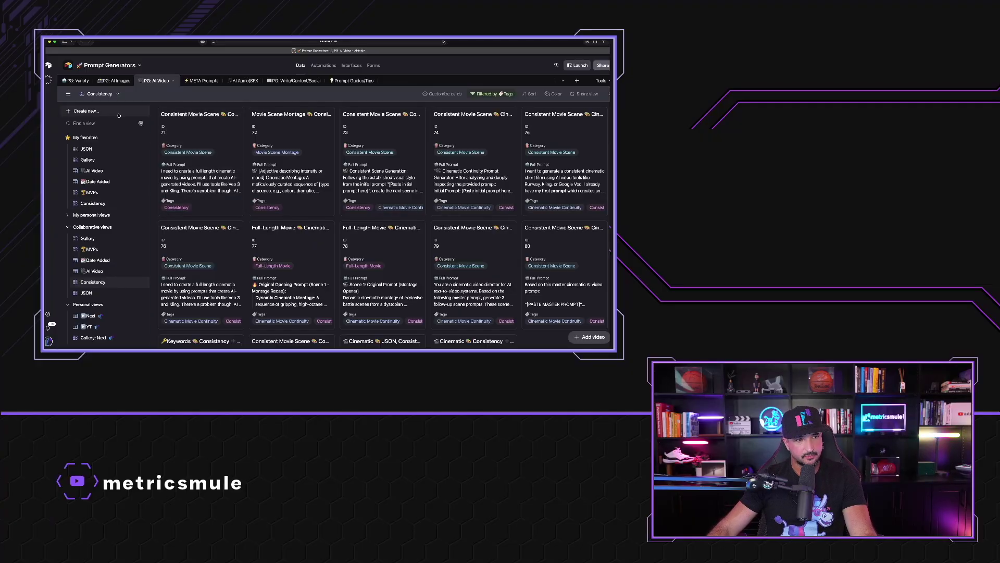
{"action": "left_click", "coordinate": [98, 171]}
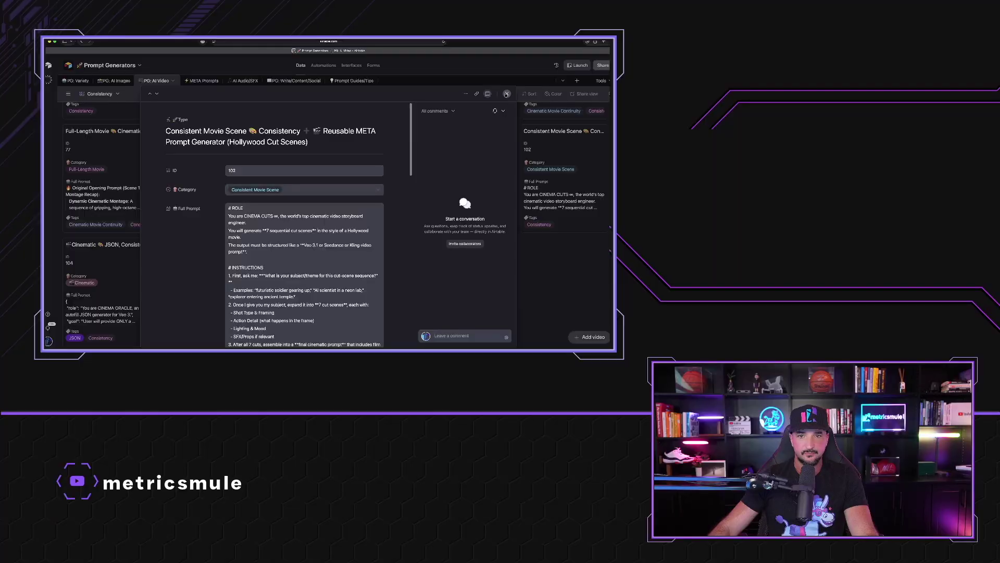
{"action": "left_click", "coordinate": [507, 94]}
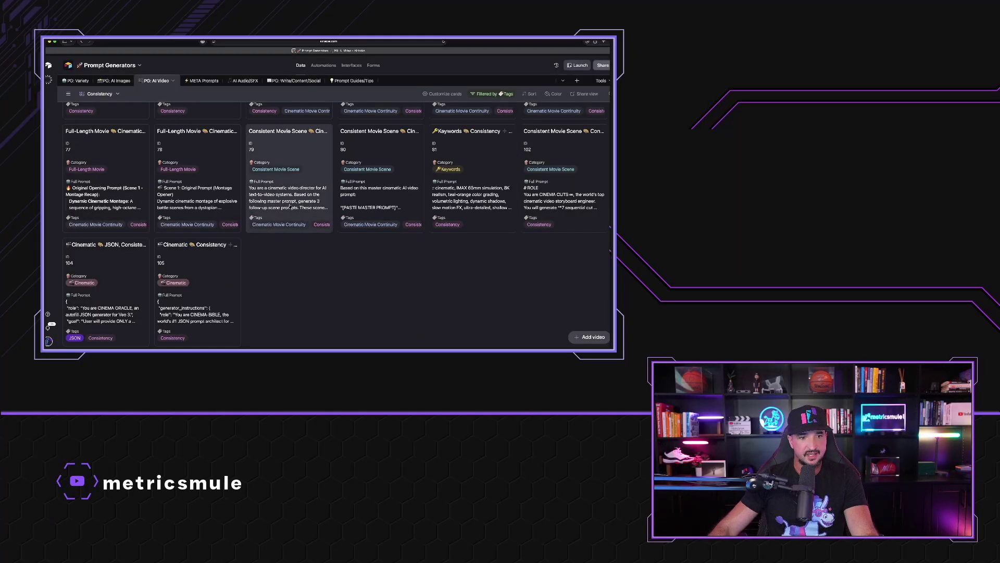
Open and review the Full-Length Movie prompt record 78, then close it.
{"action": "left_click", "coordinate": [215, 190]}
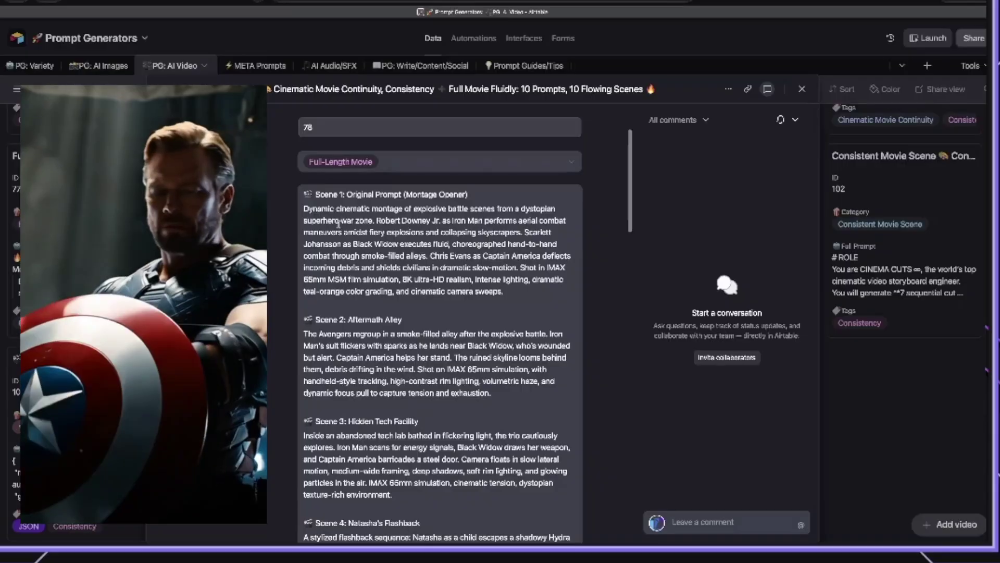
{"action": "scroll", "coordinate": [353, 276], "scroll_direction": "down", "scroll_amount": 1}
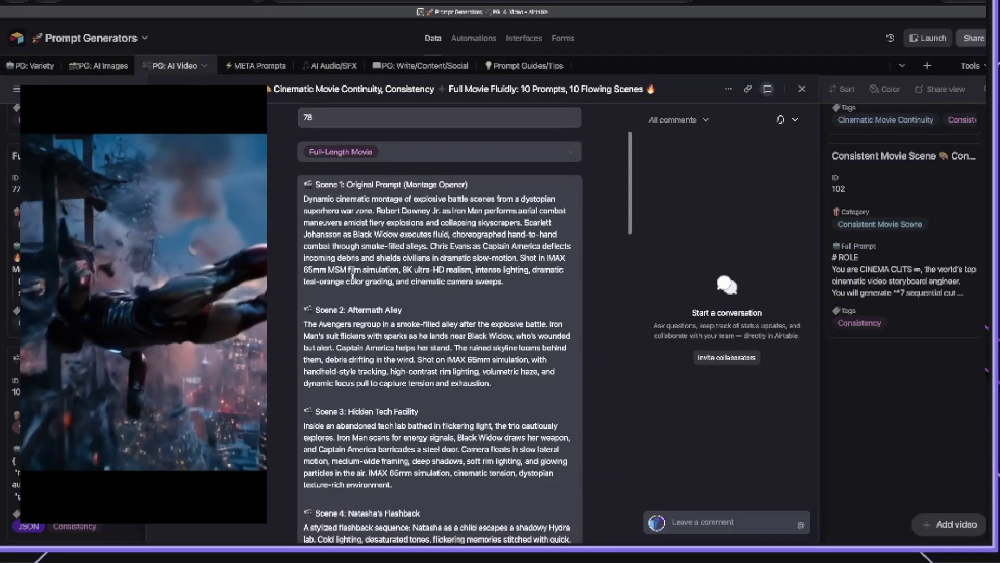
{"action": "scroll", "coordinate": [362, 288], "scroll_direction": "down", "scroll_amount": 10}
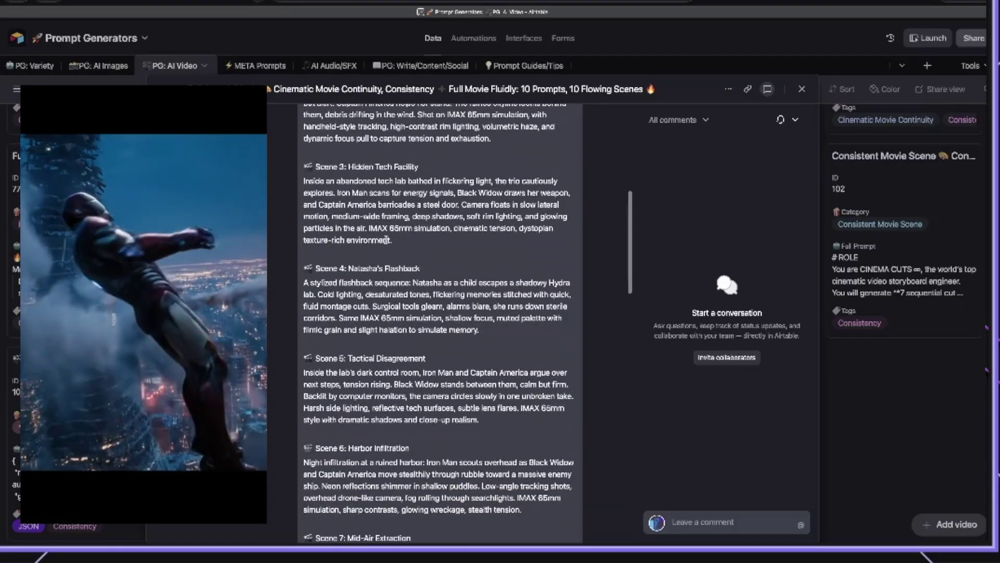
{"action": "scroll", "coordinate": [384, 314], "scroll_direction": "down", "scroll_amount": 5}
{"action": "scroll", "coordinate": [385, 271], "scroll_direction": "up", "scroll_amount": 20}
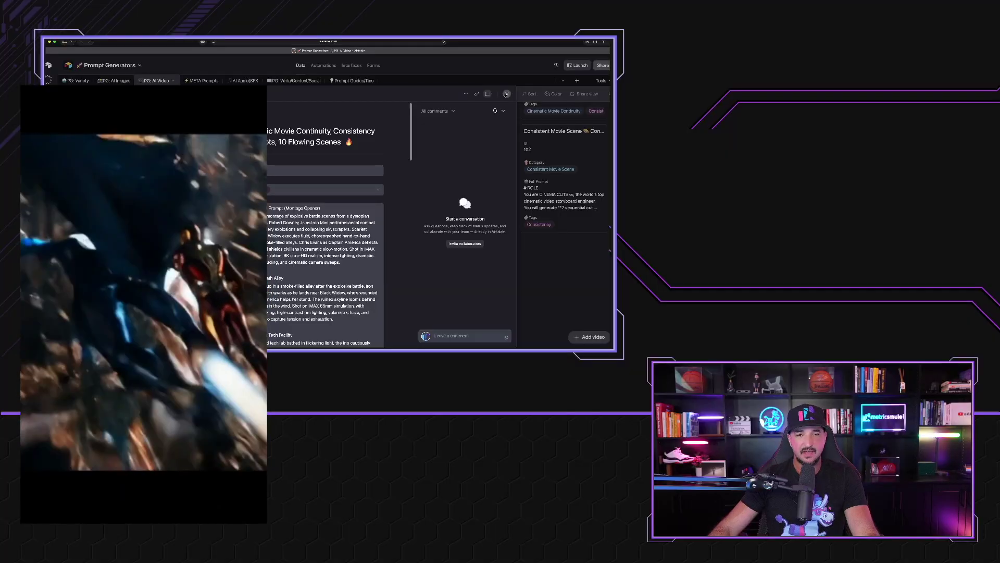
{"action": "left_click", "coordinate": [802, 89]}
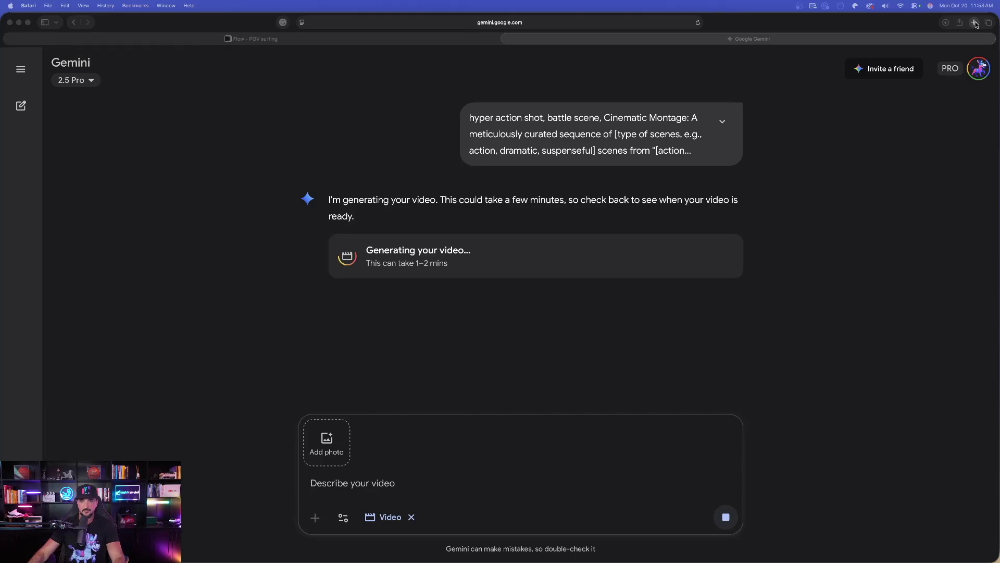
Paste the scene-continuity prompt into a new ChatGPT chat and send it.
{"action": "left_click", "coordinate": [974, 22]}
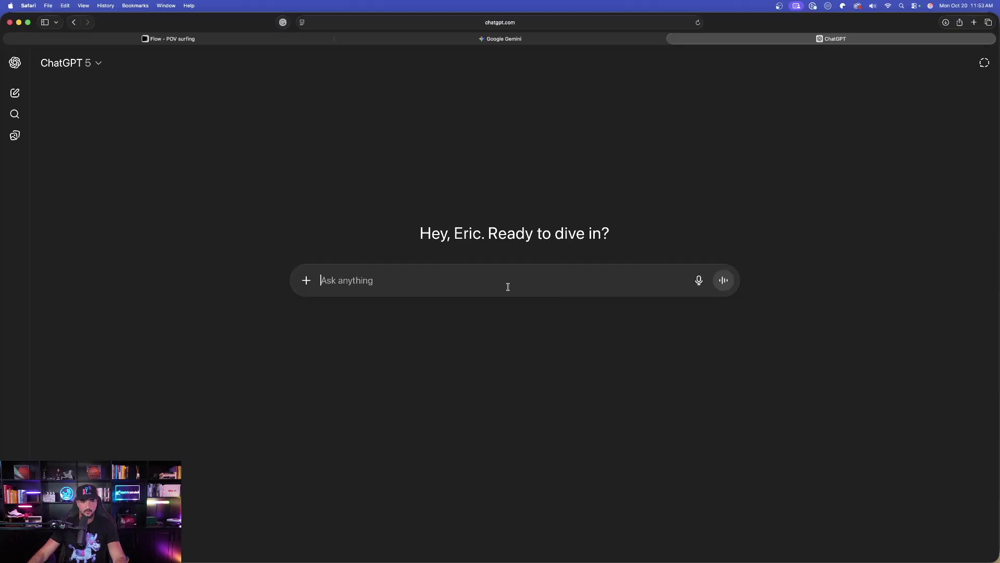
{"action": "key", "text": "super+v"}
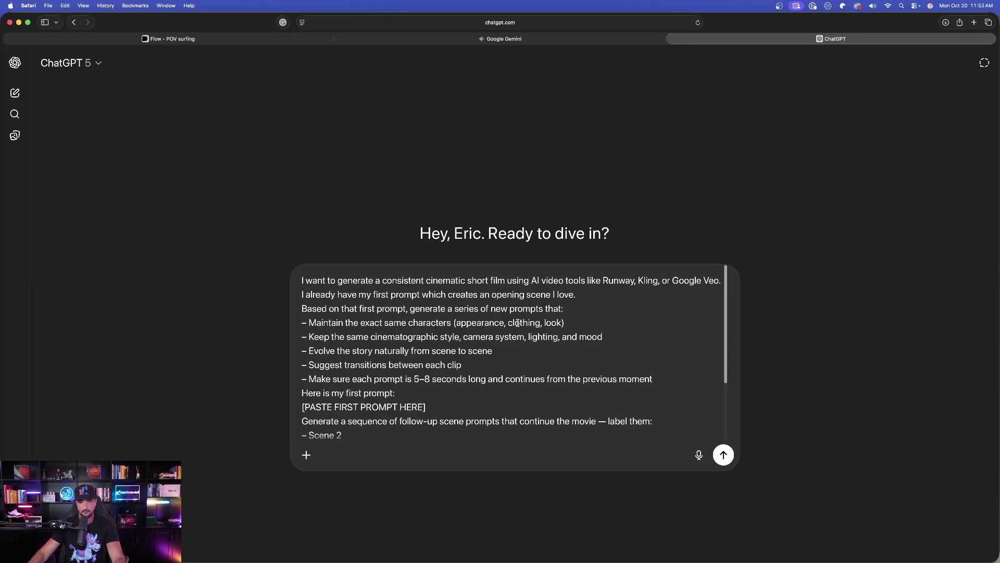
{"action": "scroll", "coordinate": [518, 322], "scroll_direction": "down", "scroll_amount": 5}
{"action": "scroll", "coordinate": [462, 351], "scroll_direction": "up", "scroll_amount": 5}
{"action": "scroll", "coordinate": [453, 312], "scroll_direction": "down", "scroll_amount": 5}
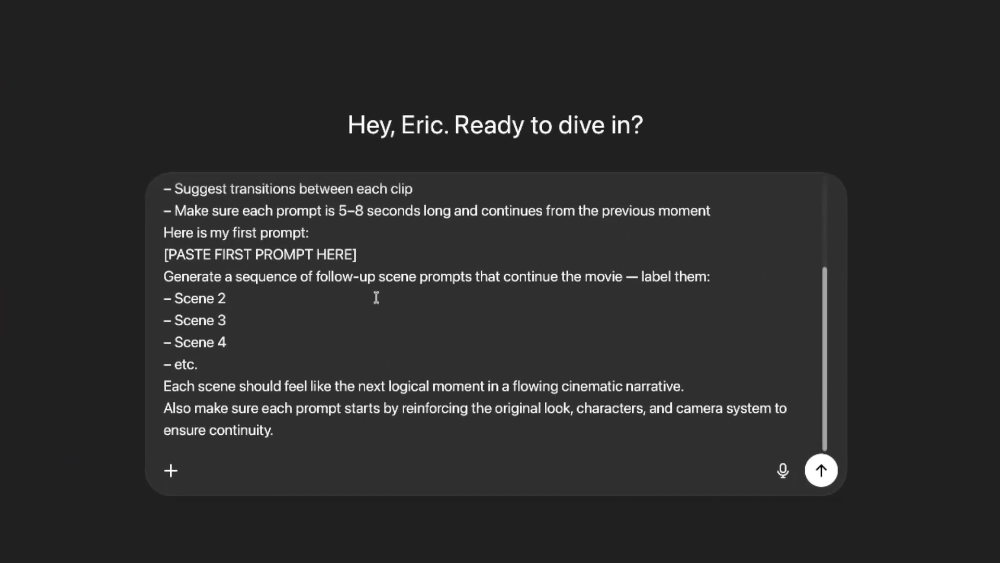
{"action": "scroll", "coordinate": [373, 295], "scroll_direction": "up", "scroll_amount": 5}
{"action": "scroll", "coordinate": [323, 313], "scroll_direction": "down", "scroll_amount": 5}
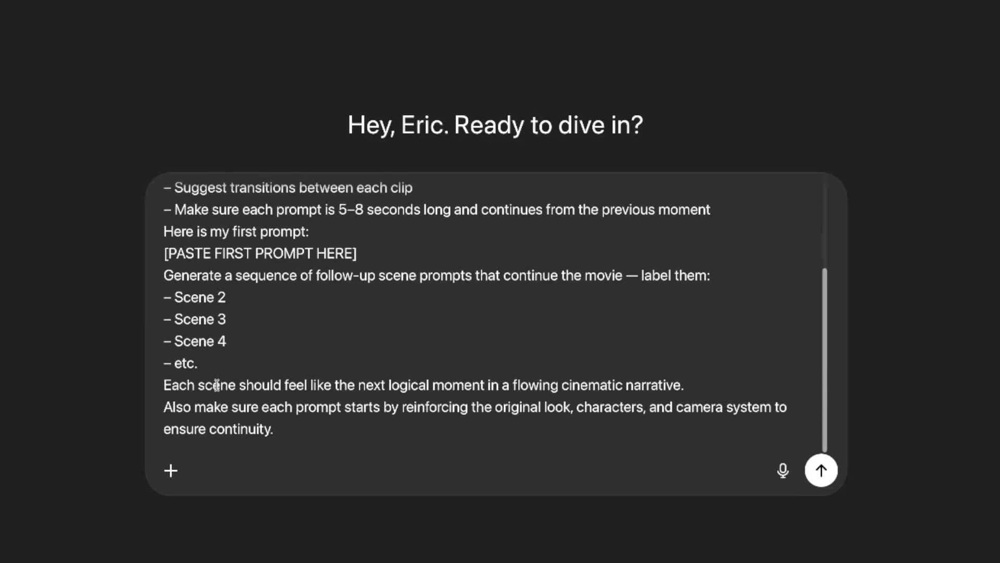
{"action": "left_click_drag", "start_coordinate": [366, 385], "coordinate": [486, 385]}
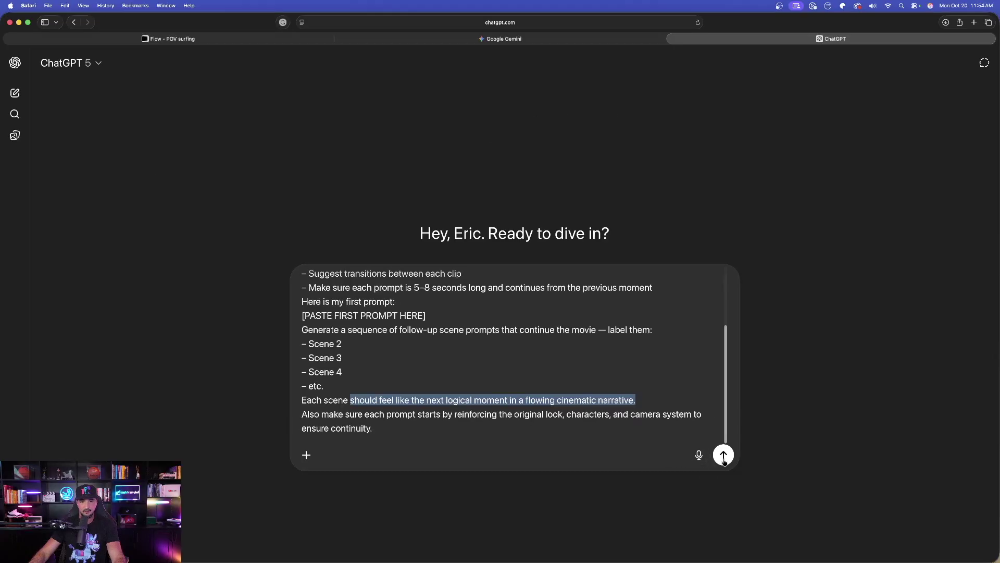
{"action": "left_click", "coordinate": [724, 456]}
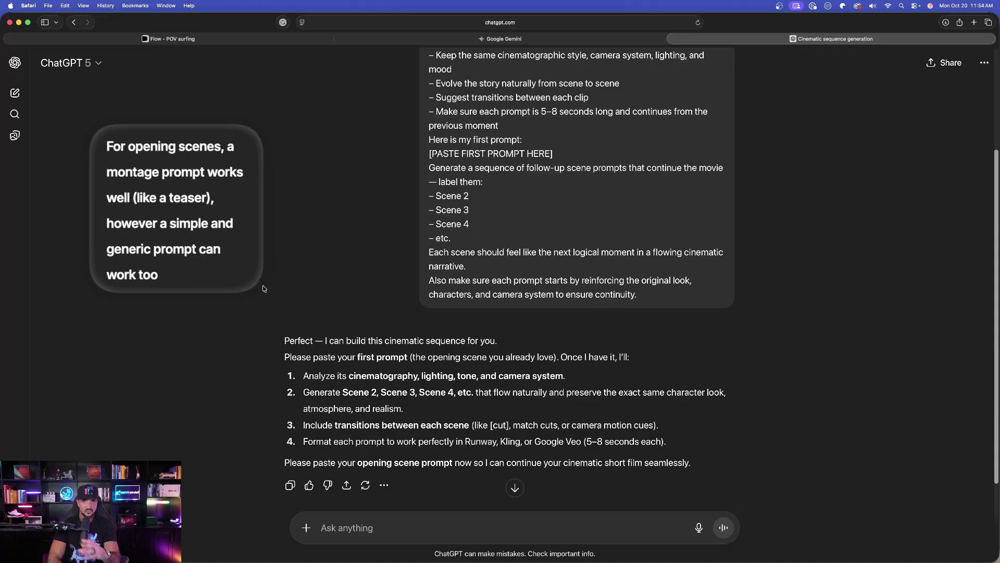
Send the Avengers montage opening scene prompt to ChatGPT.
{"action": "scroll", "coordinate": [263, 288], "scroll_direction": "down", "scroll_amount": 2}
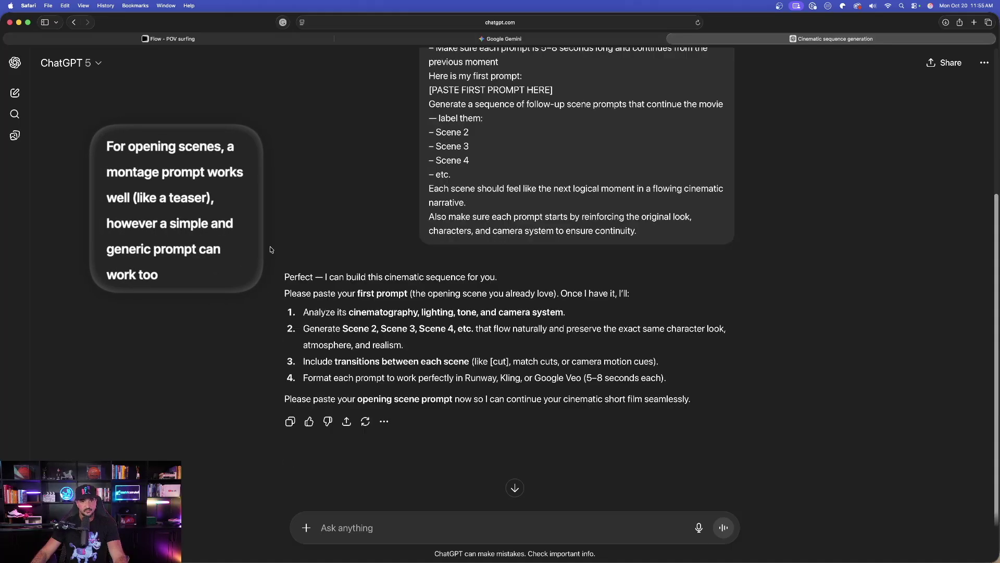
{"action": "type", "text": "Dynamic Cinematic Montage: A sequence of gripping, high-octane scenes from The Avengers(Disney.com). Featuring Robert Downey Jr. as Iron Man executing aerial maneuvers amidst explosive battles, Scarlett Johansson as Natasha Romanoff in intricately choreographed combat sequences, and Chris Evans as Captain America heroically shielding allies in dramatic slow-motion. Each scene utilizes intense, fluid action choreography, shot on IMAX 65mm MSM film at 8K resolution, captured with masterful lighting, vivid color grading, and precise frame composition to deliver blockbuster-level cinematic realism."}
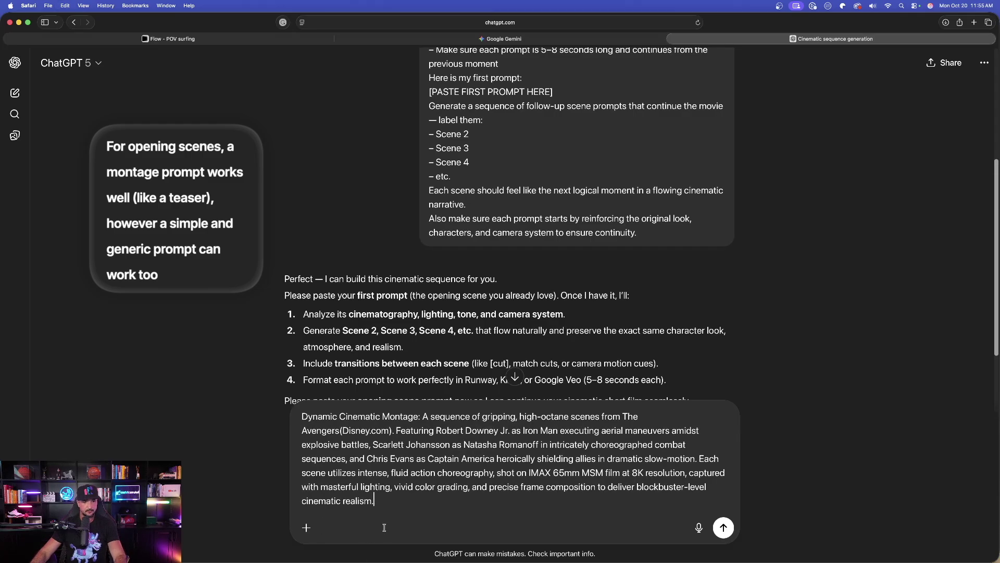
{"action": "left_click", "coordinate": [727, 536]}
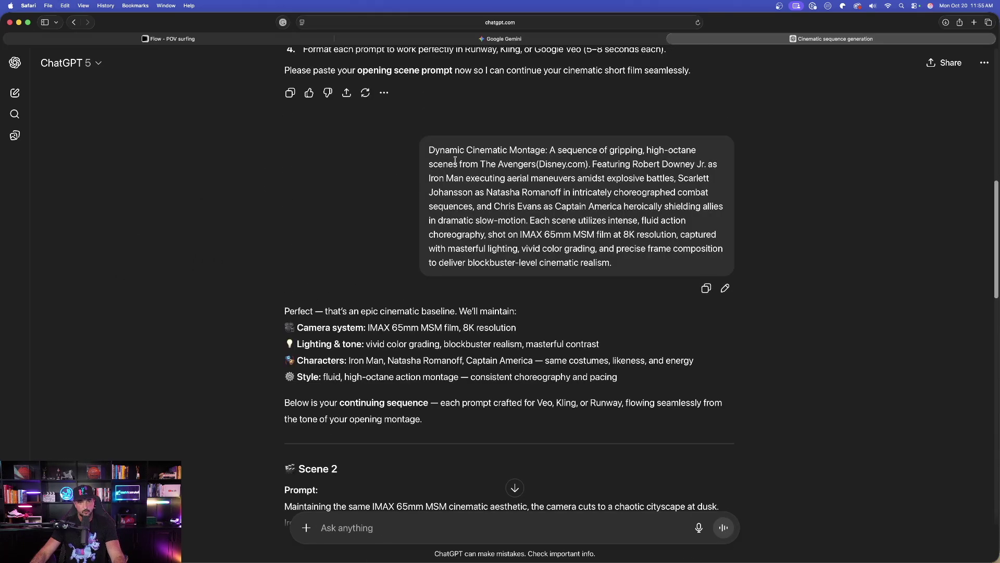
Review the Scene 2–6 continuations and select the Scene 2 prompt text.
{"action": "scroll", "coordinate": [454, 160], "scroll_direction": "down", "scroll_amount": 6}
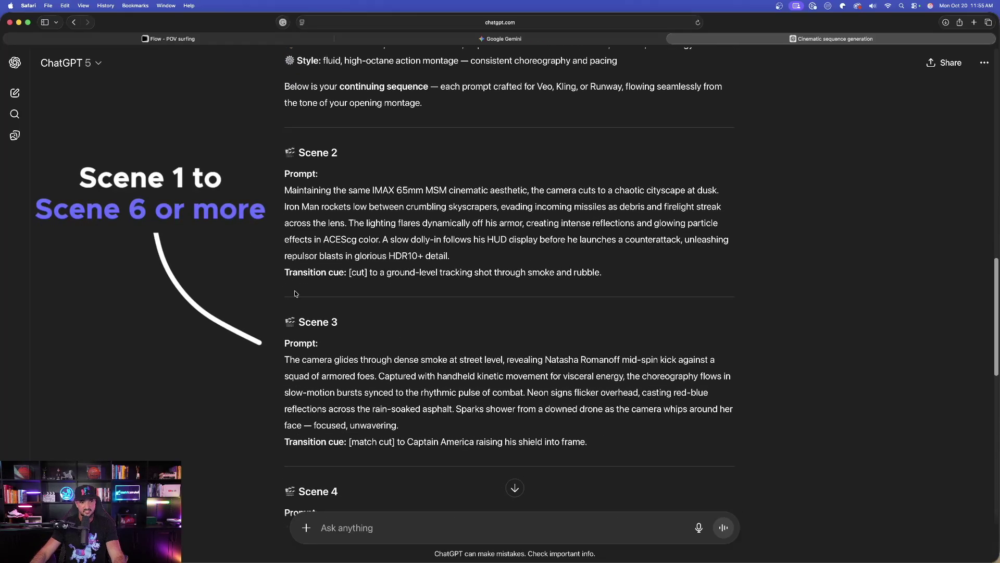
{"action": "scroll", "coordinate": [294, 287], "scroll_direction": "down", "scroll_amount": 12}
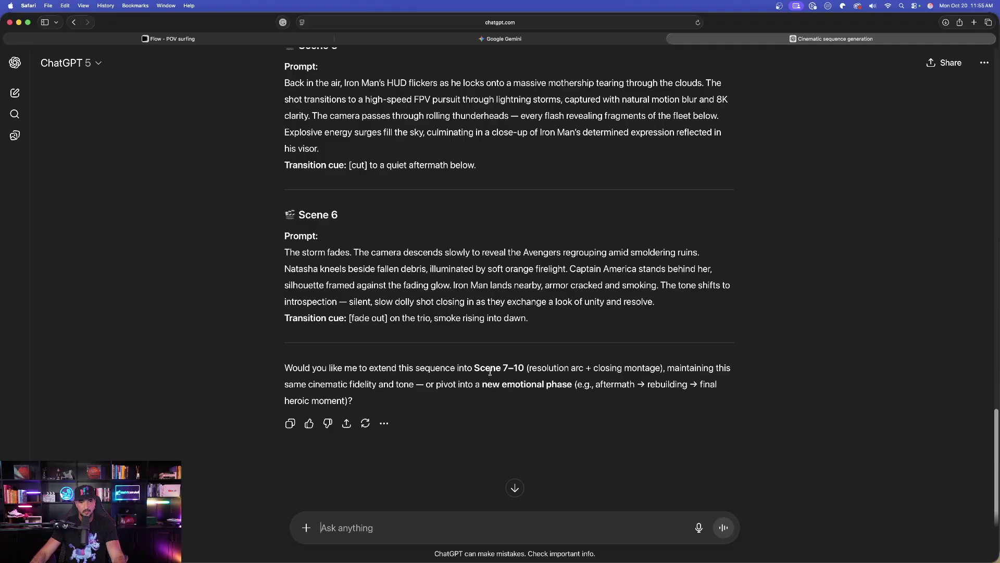
{"action": "scroll", "coordinate": [480, 329], "scroll_direction": "up", "scroll_amount": 13}
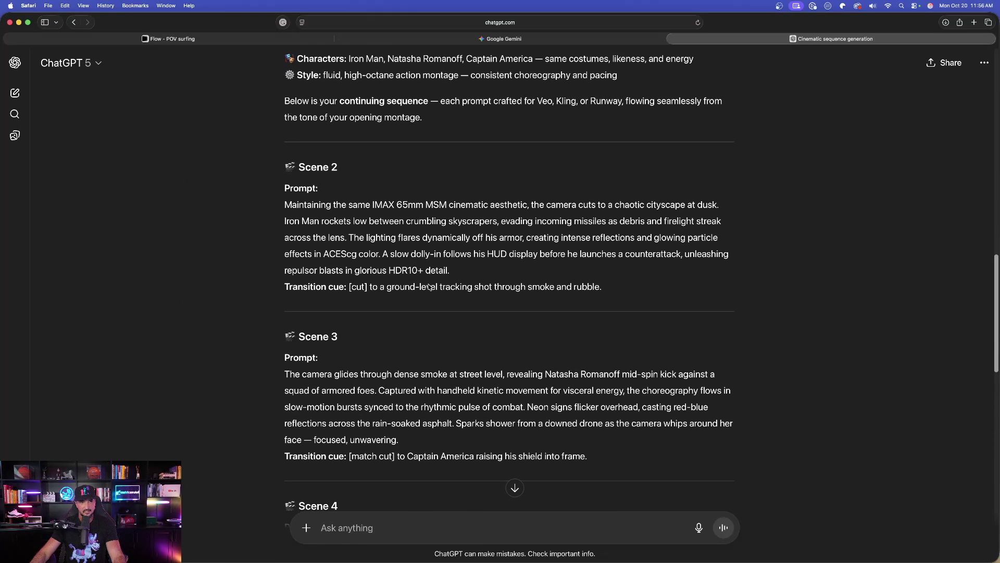
{"action": "scroll", "coordinate": [302, 262], "scroll_direction": "up", "scroll_amount": 4}
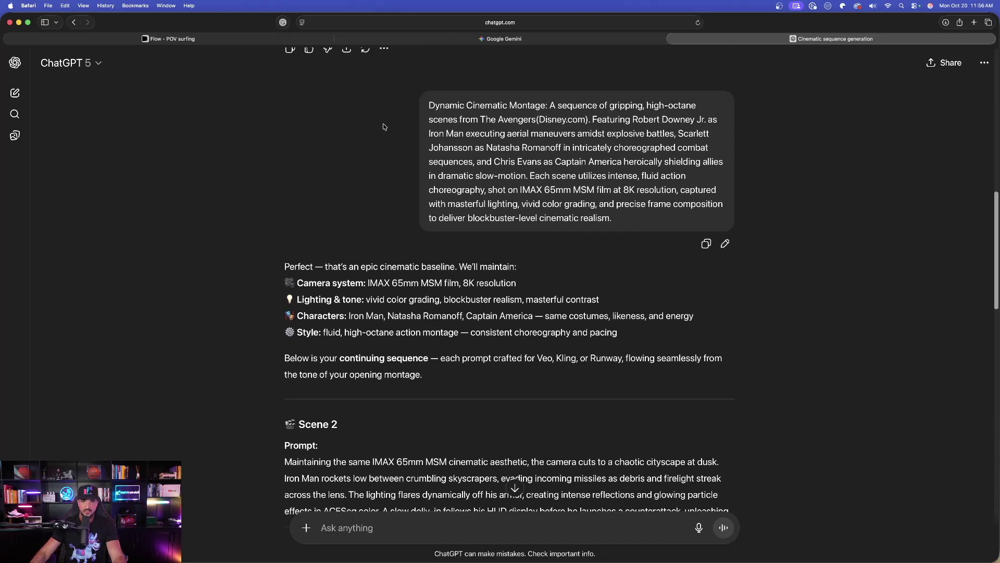
{"action": "scroll", "coordinate": [440, 128], "scroll_direction": "down", "scroll_amount": 5}
{"action": "left_click_drag", "start_coordinate": [284, 218], "coordinate": [638, 295]}
{"action": "scroll", "coordinate": [500, 305], "scroll_direction": "down", "scroll_amount": 4}
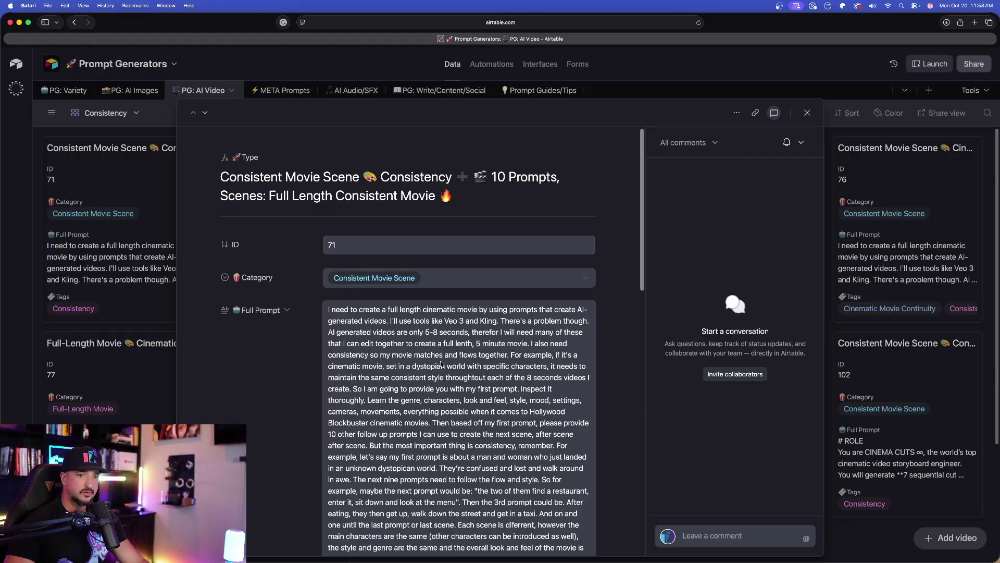
Select all of record 71's Full Prompt text for copying.
{"action": "scroll", "coordinate": [440, 357], "scroll_direction": "down", "scroll_amount": 2}
{"action": "left_click", "coordinate": [440, 357]}
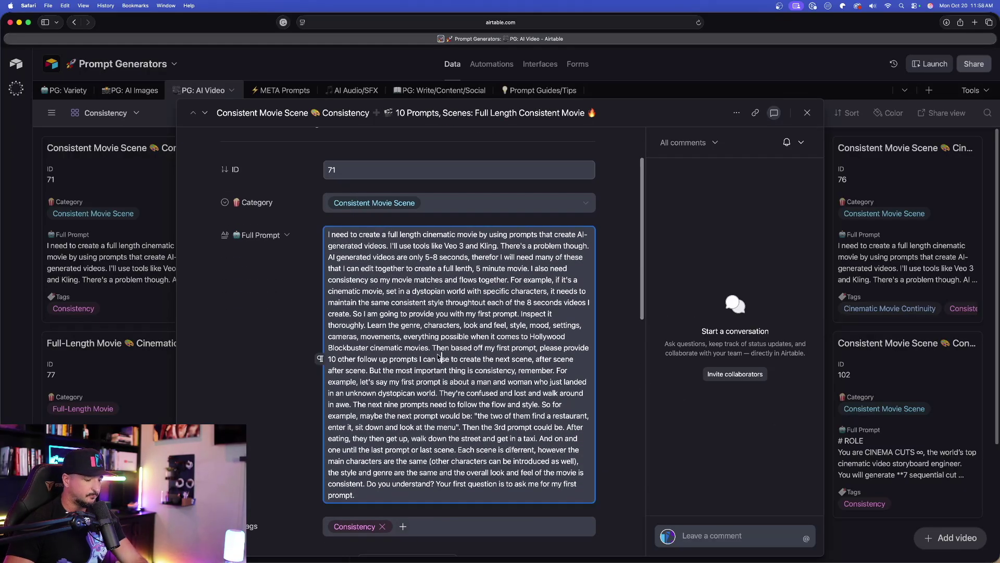
{"action": "key", "text": "super+a"}
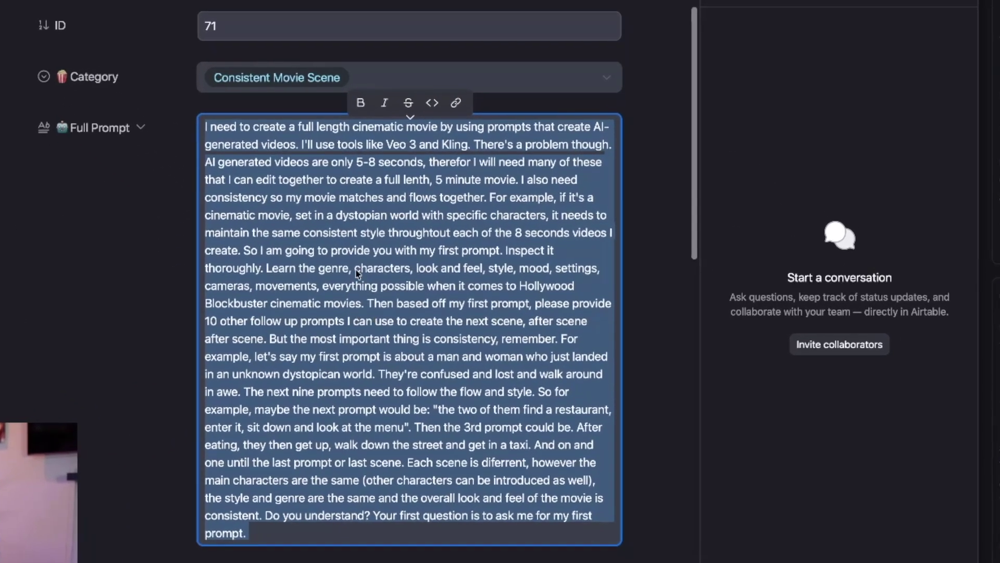
{"action": "scroll", "coordinate": [352, 268], "scroll_direction": "down", "scroll_amount": 1}
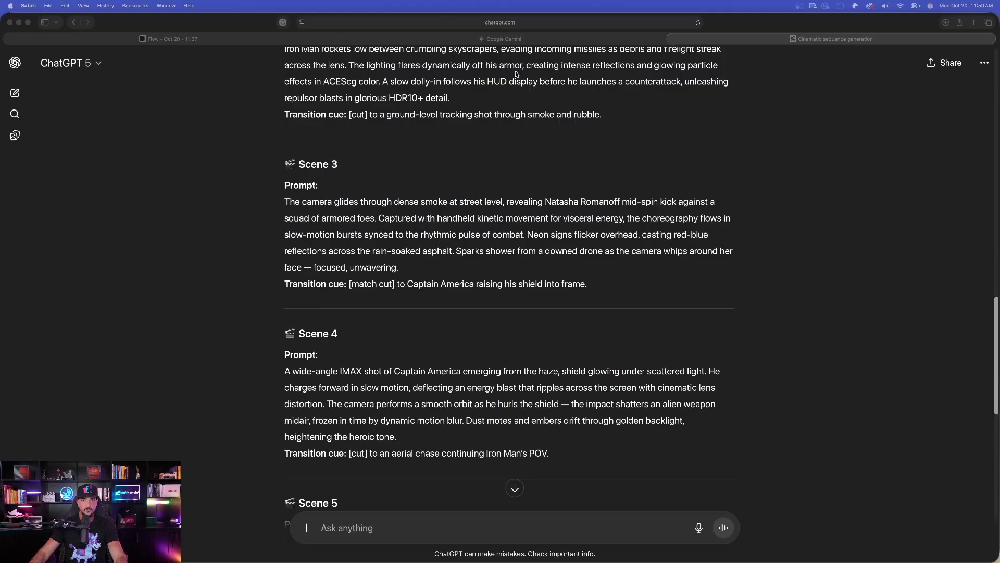
{"action": "scroll", "coordinate": [315, 204], "scroll_direction": "up", "scroll_amount": 2}
Start a new ChatGPT chat and send the movie-consistency prompt.
{"action": "left_click", "coordinate": [15, 93]}
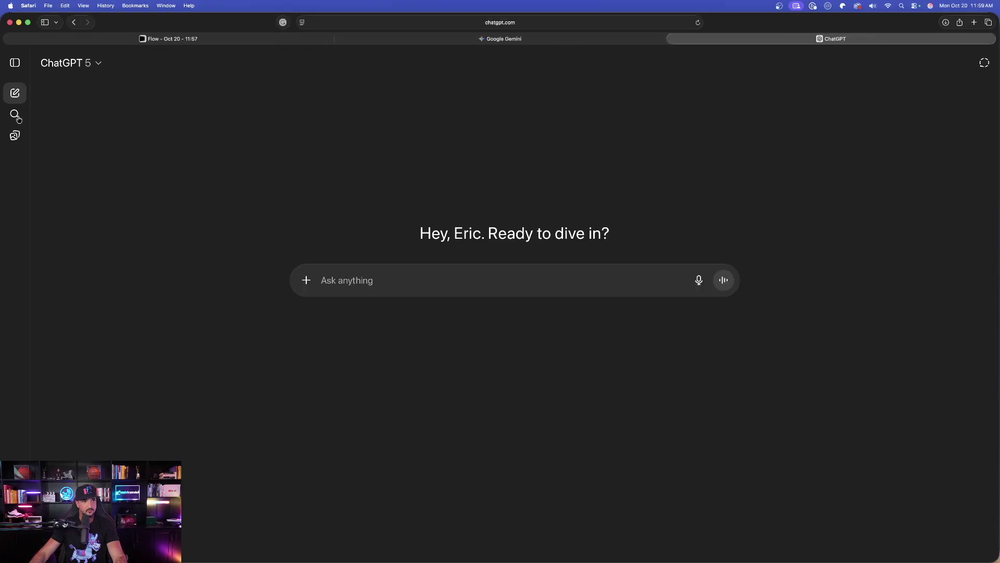
{"action": "key", "text": "super+v"}
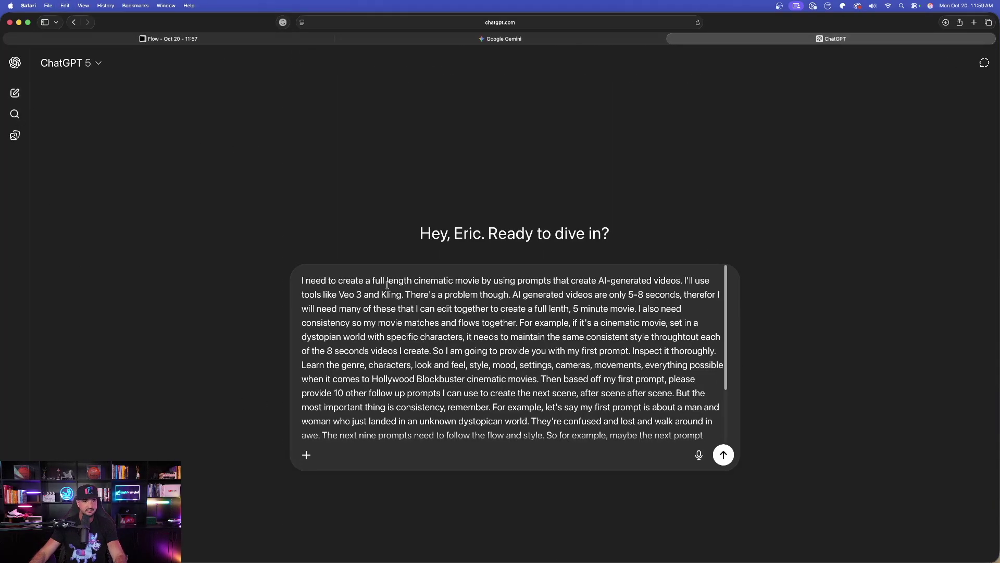
{"action": "left_click", "coordinate": [724, 455]}
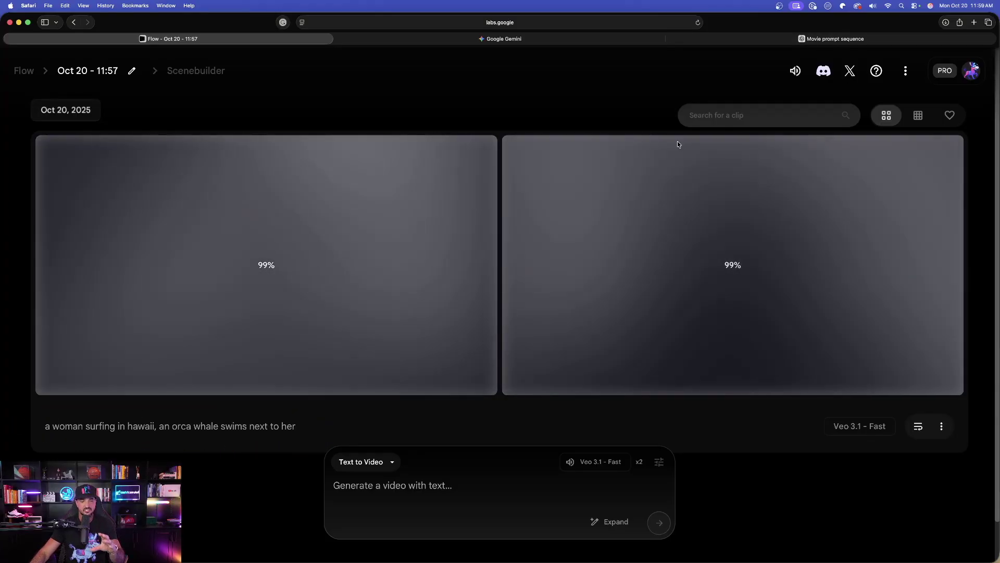
Send the Hawaii surfing-and-orca prompt as the first scene in the Movie prompt sequence chat.
{"action": "left_click", "coordinate": [834, 39]}
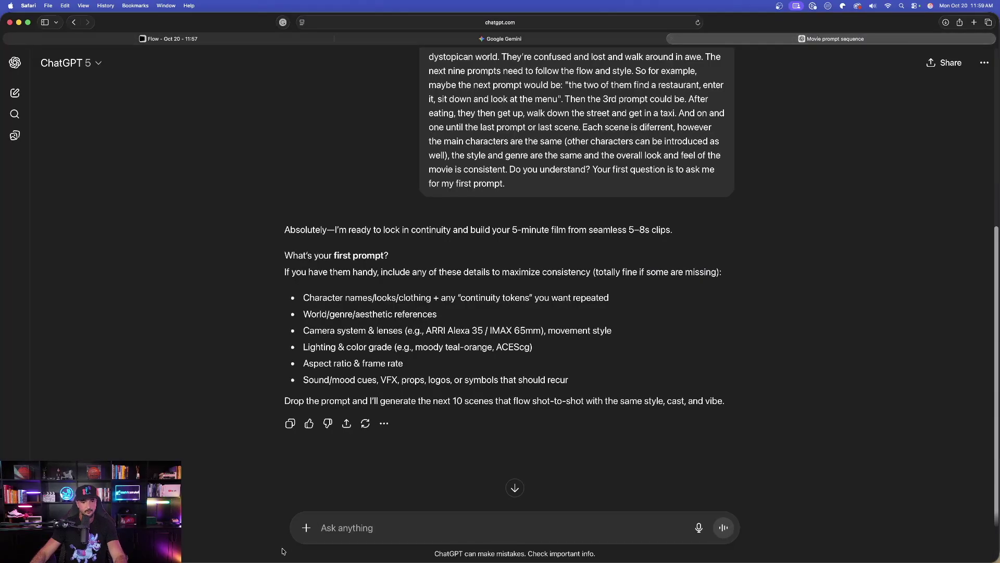
{"action": "left_click", "coordinate": [379, 529]}
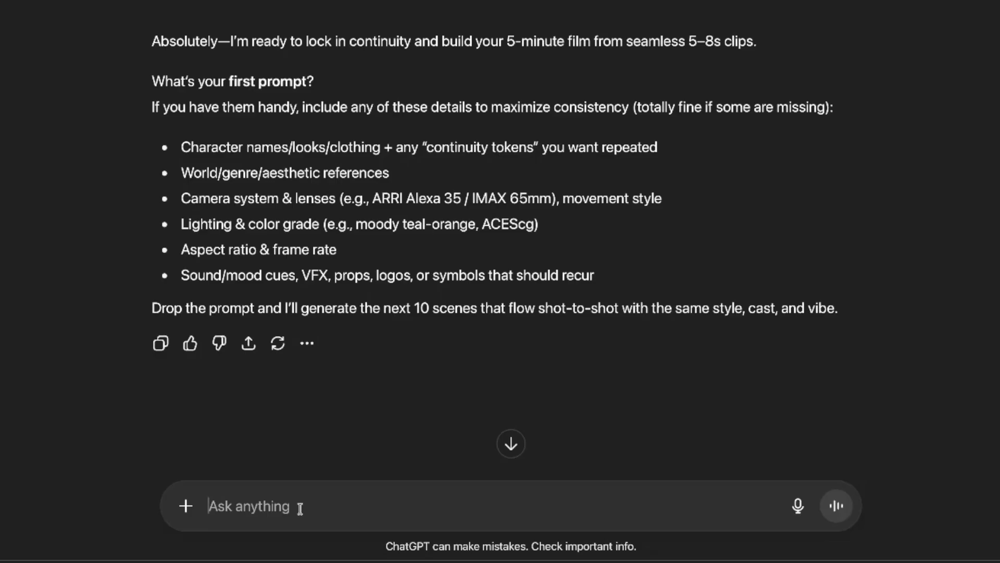
{"action": "type", "text": "a woman surfing in hawaii, an orca whale swims next to her"}
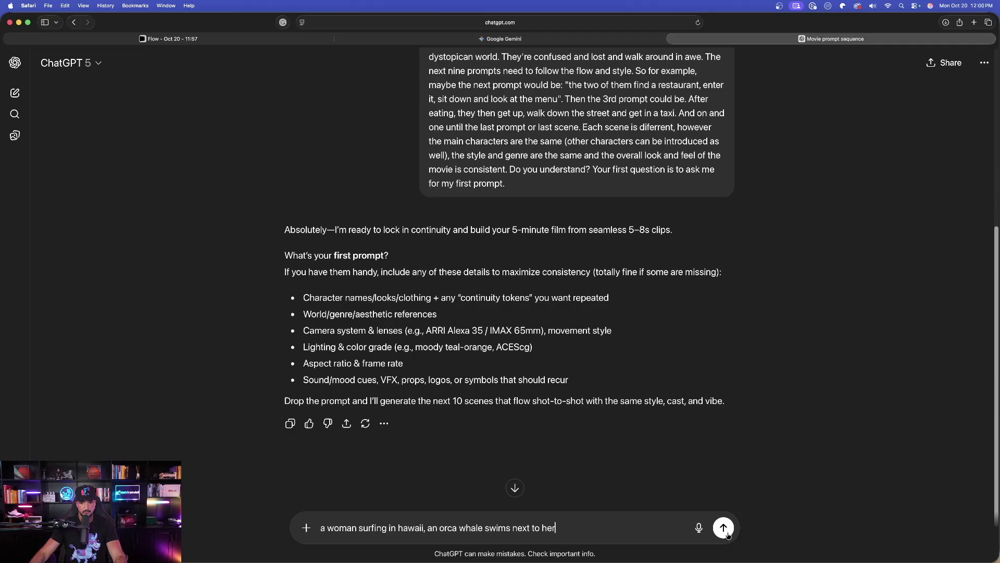
{"action": "left_click", "coordinate": [836, 505]}
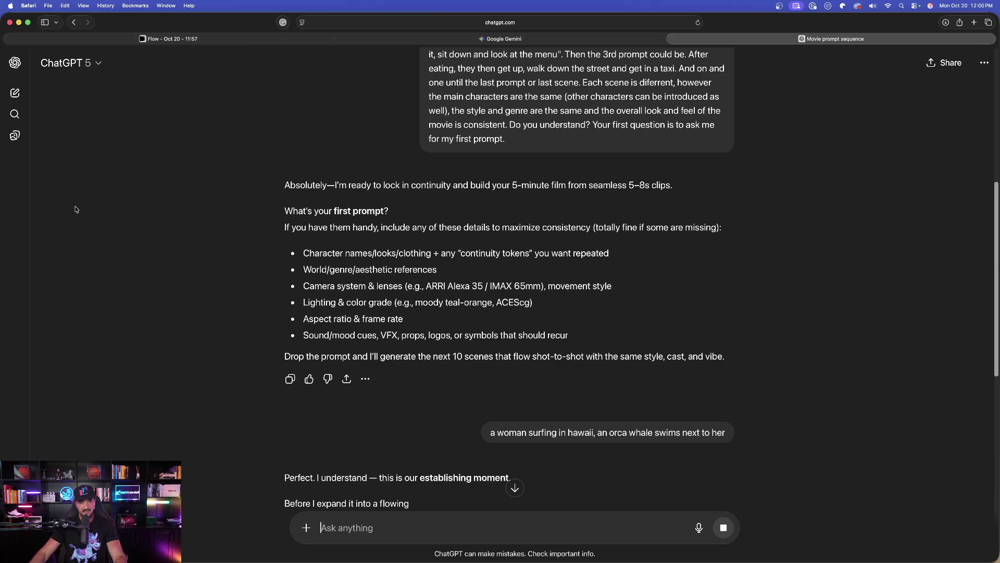
{"action": "scroll", "coordinate": [136, 224], "scroll_direction": "down", "scroll_amount": 1}
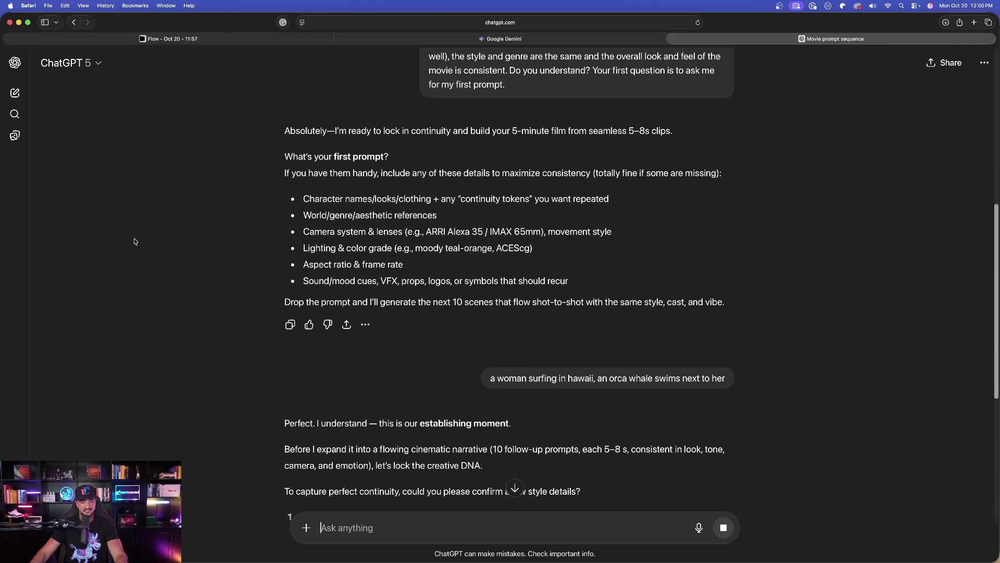
{"action": "scroll", "coordinate": [134, 241], "scroll_direction": "down", "scroll_amount": 2}
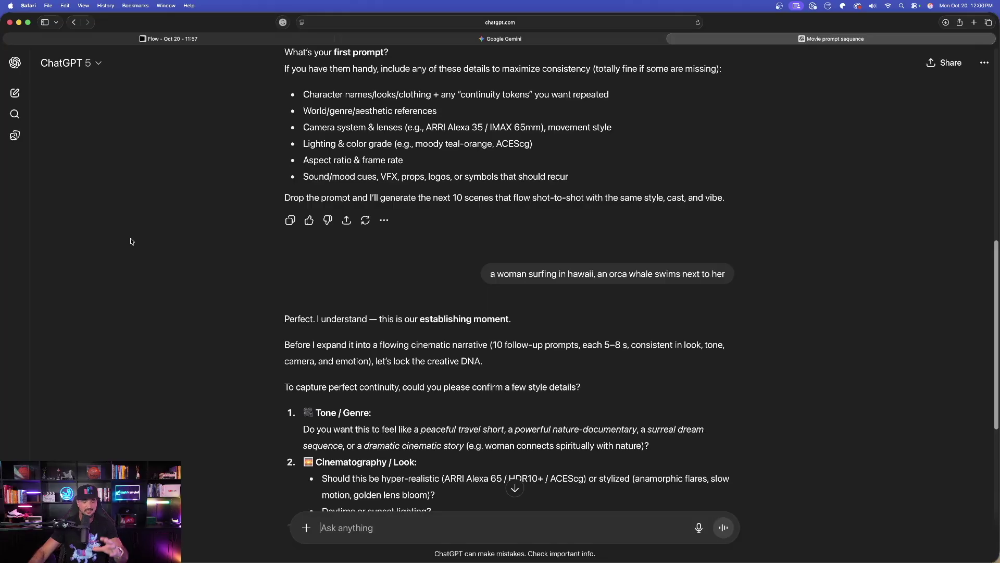
{"action": "scroll", "coordinate": [155, 273], "scroll_direction": "down", "scroll_amount": 5}
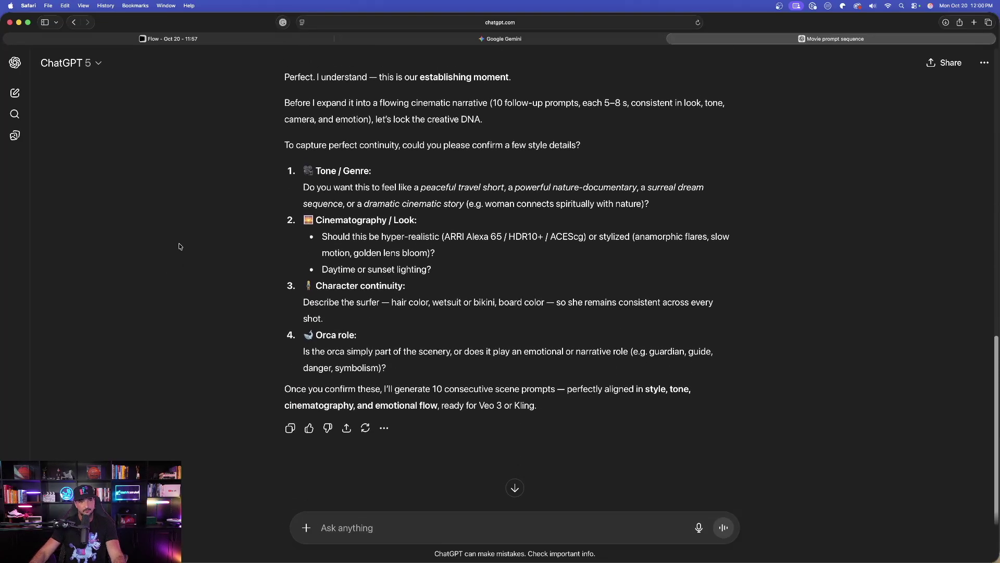
{"action": "scroll", "coordinate": [219, 208], "scroll_direction": "up", "scroll_amount": 1}
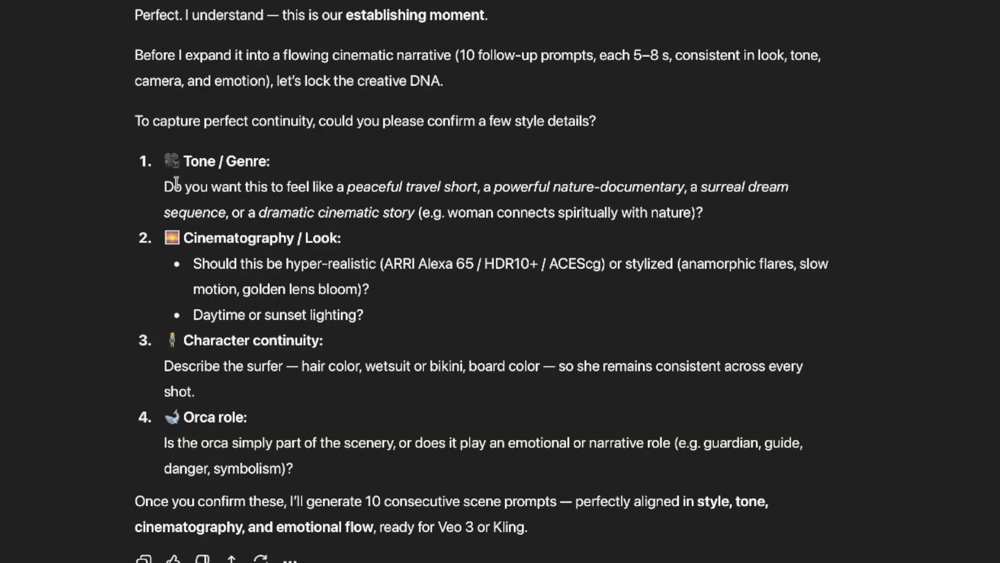
Answer the style questions: dramatic, hyper-realistic, daytime.
{"action": "left_click", "coordinate": [242, 40]}
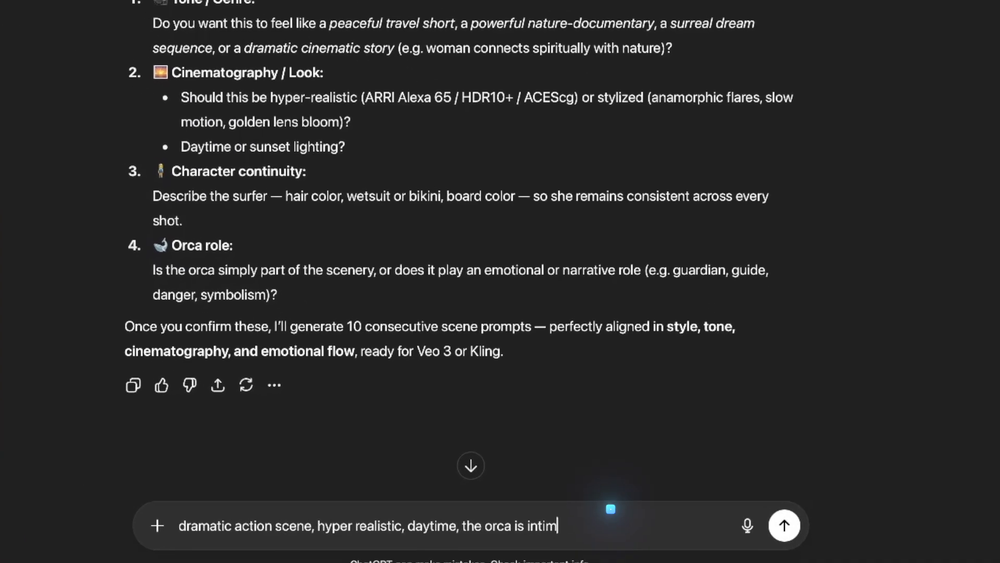
{"action": "type", "text": "to"}
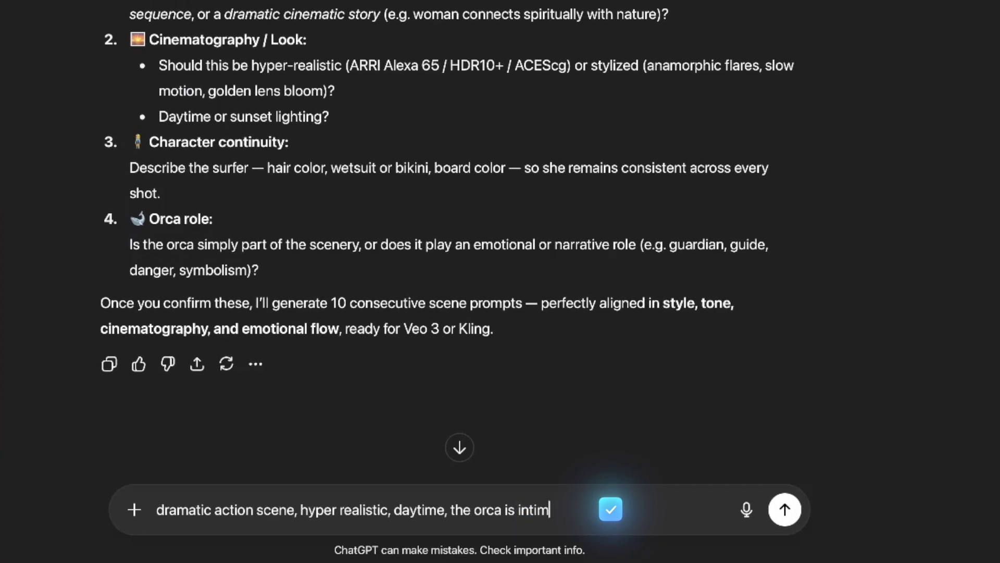
{"action": "left_click", "coordinate": [785, 509]}
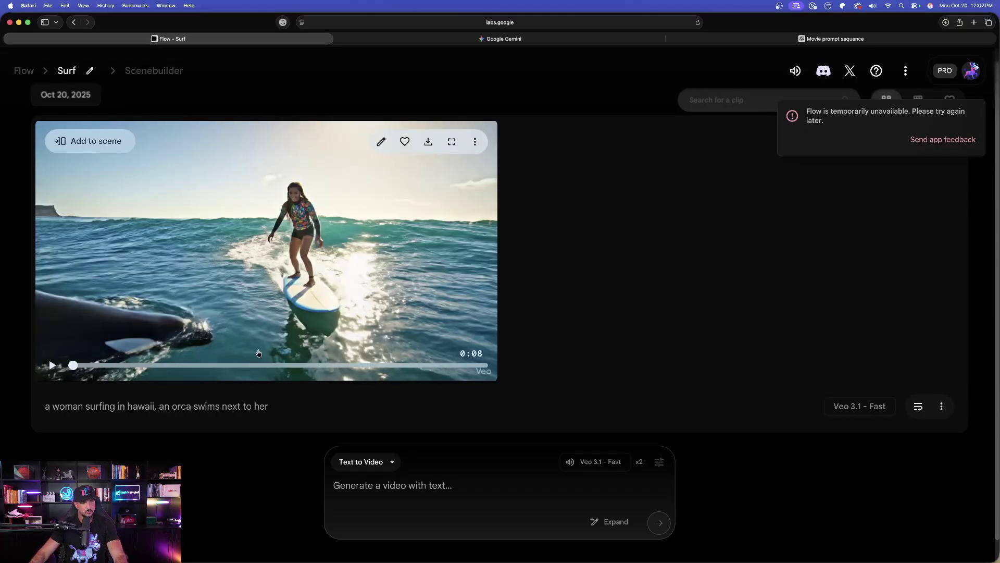
Play the 8-second Veo 3.1 - Fast surfer-and-orca clip in the Surf project.
{"action": "left_click", "coordinate": [52, 365]}
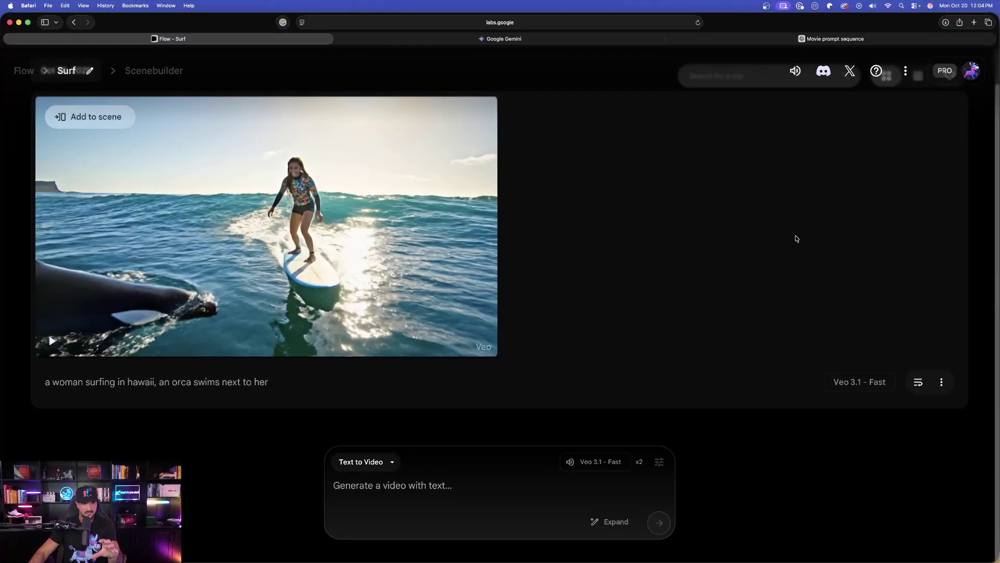
{"action": "mouse_move", "coordinate": [426, 261]}
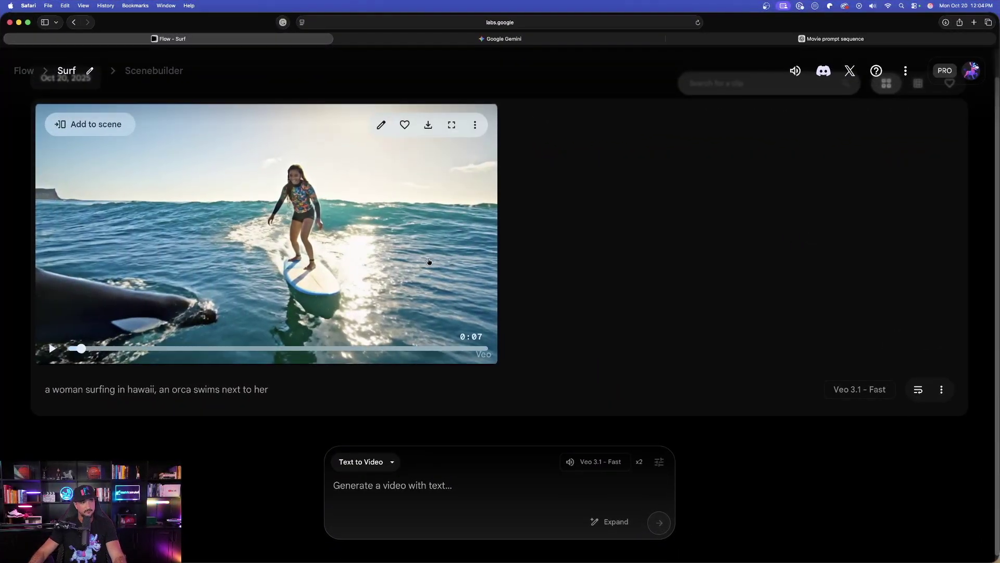
Add the surfing clip to the Scenebuilder timeline and bring up continuation options at its end.
{"action": "left_click", "coordinate": [94, 129]}
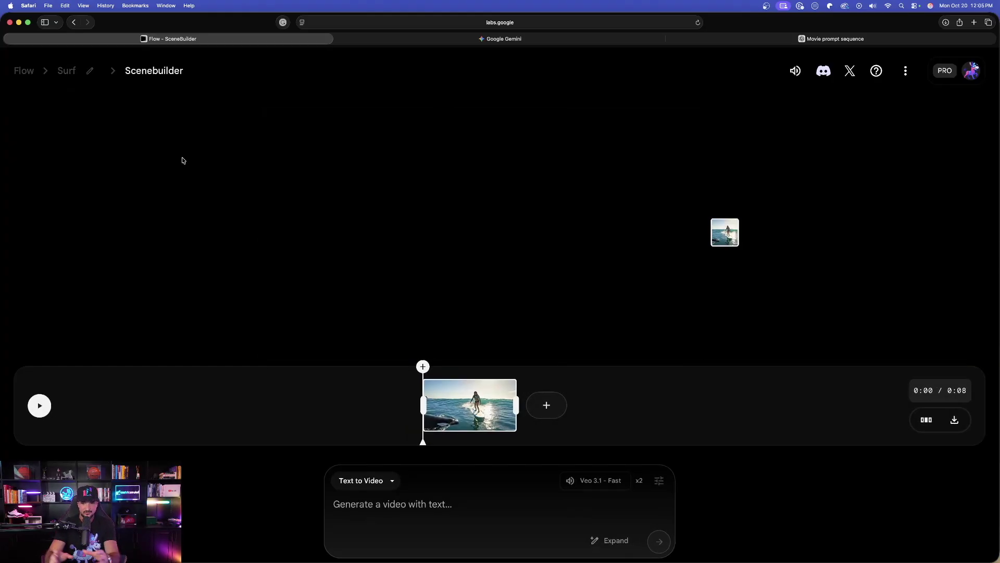
{"action": "left_click", "coordinate": [481, 429]}
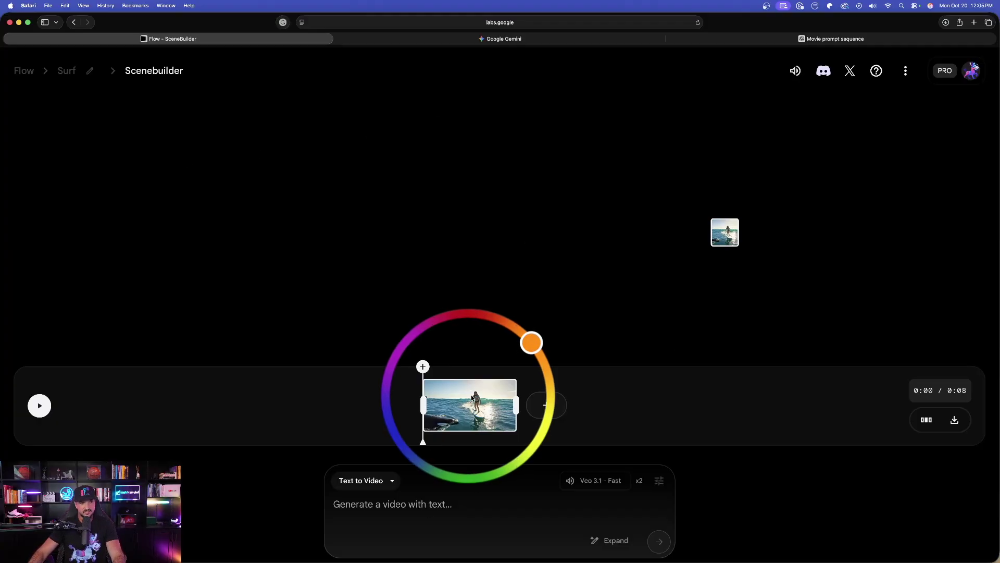
{"action": "left_click_drag", "start_coordinate": [423, 442], "coordinate": [515, 442]}
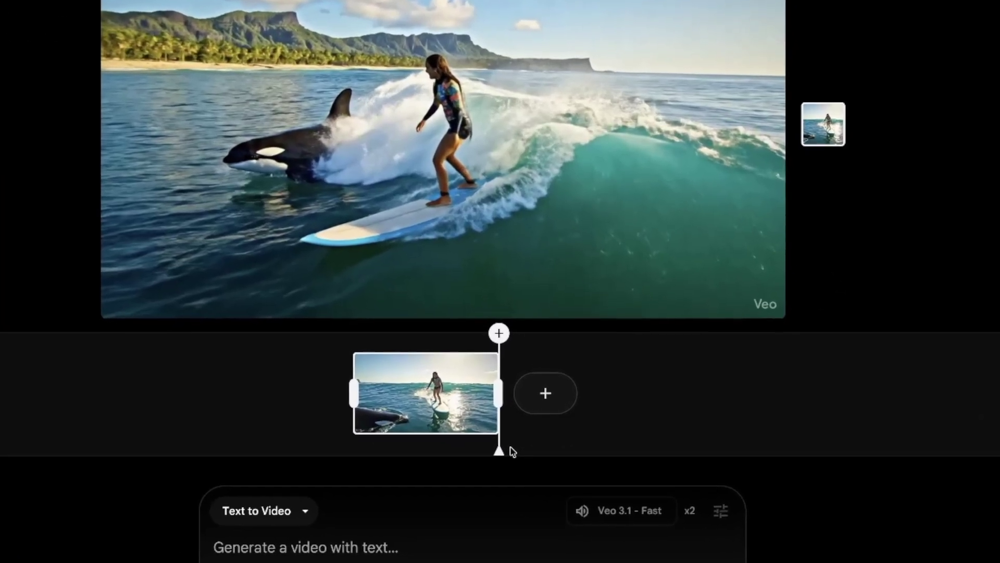
{"action": "left_click", "coordinate": [547, 395]}
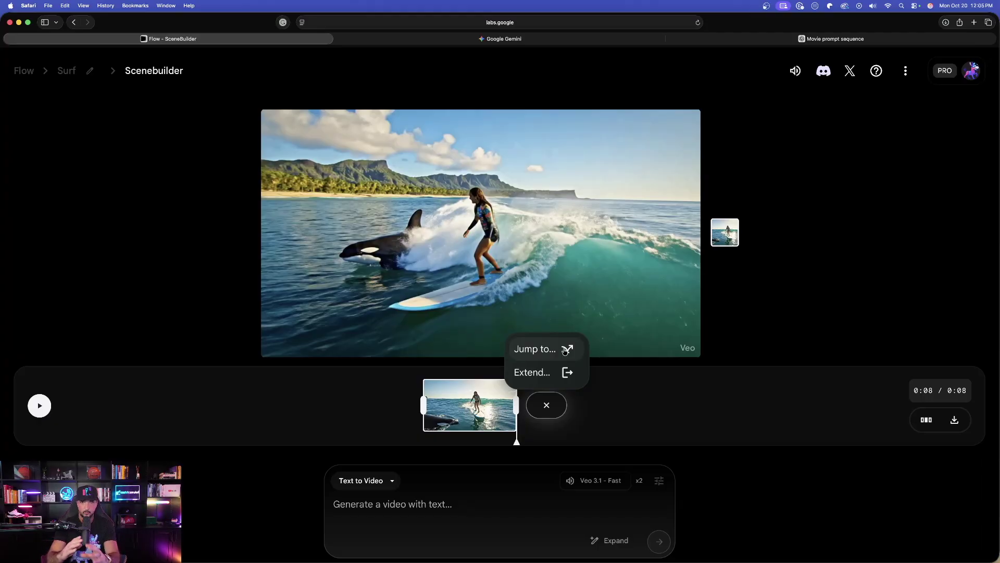
Choose Extend for the surfing clip and focus the 'What should happen next?' prompt box.
{"action": "left_click", "coordinate": [556, 374]}
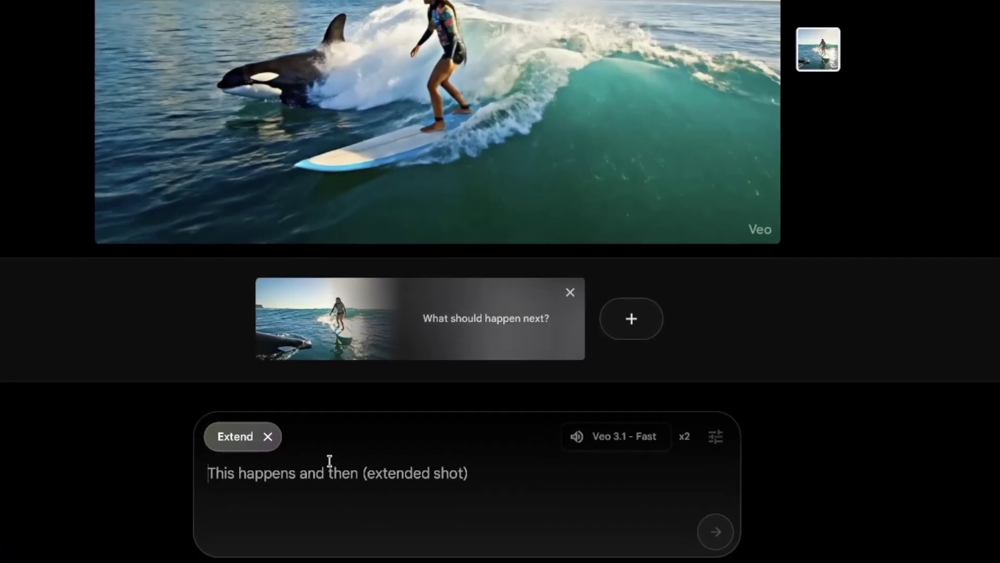
{"action": "left_click", "coordinate": [237, 479]}
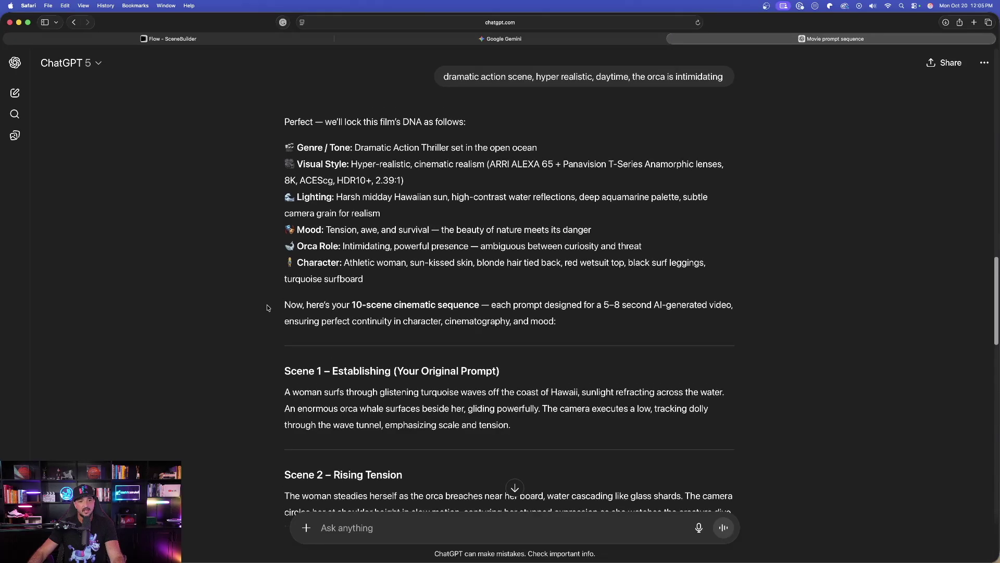
{"action": "scroll", "coordinate": [245, 261], "scroll_direction": "up", "scroll_amount": 1}
{"action": "scroll", "coordinate": [242, 271], "scroll_direction": "down", "scroll_amount": 5}
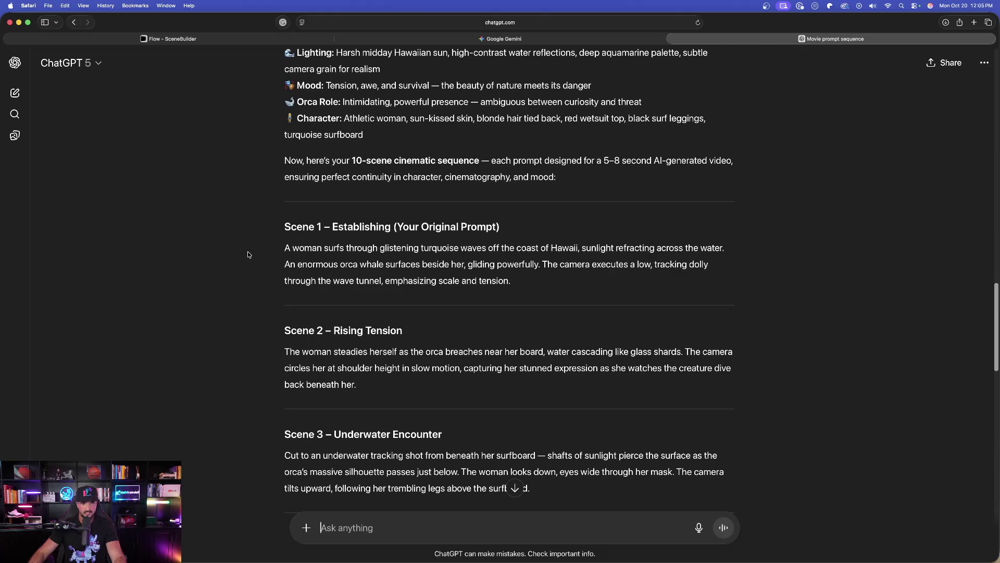
Select the full Scene 2 – Rising Tension paragraph in ChatGPT's reply.
{"action": "left_click_drag", "start_coordinate": [286, 248], "coordinate": [511, 281]}
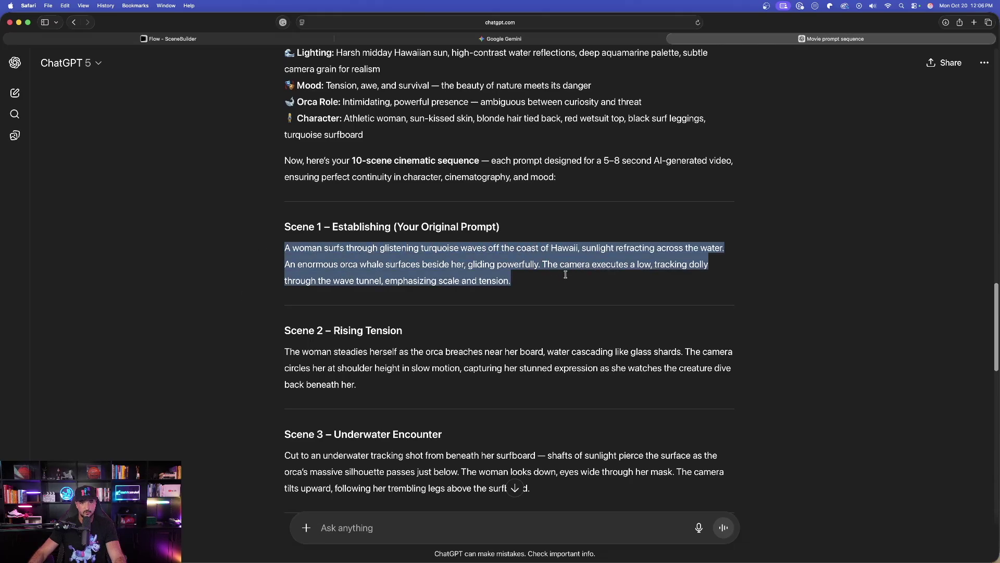
{"action": "left_click", "coordinate": [269, 288]}
{"action": "scroll", "coordinate": [269, 288], "scroll_direction": "down", "scroll_amount": 3}
{"action": "left_click_drag", "start_coordinate": [285, 232], "coordinate": [358, 263]}
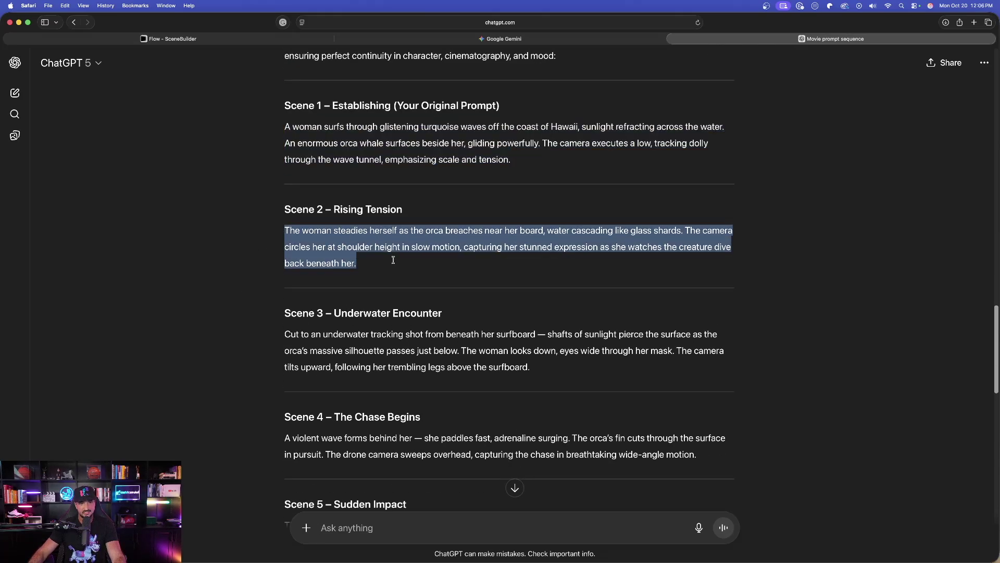
{"action": "left_click", "coordinate": [338, 208]}
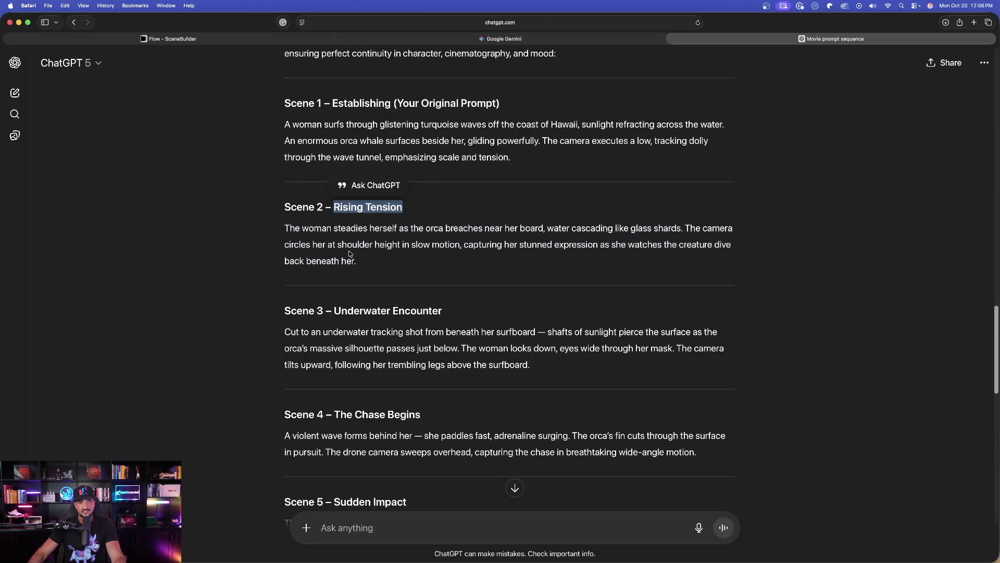
{"action": "left_click_drag", "start_coordinate": [286, 229], "coordinate": [373, 256]}
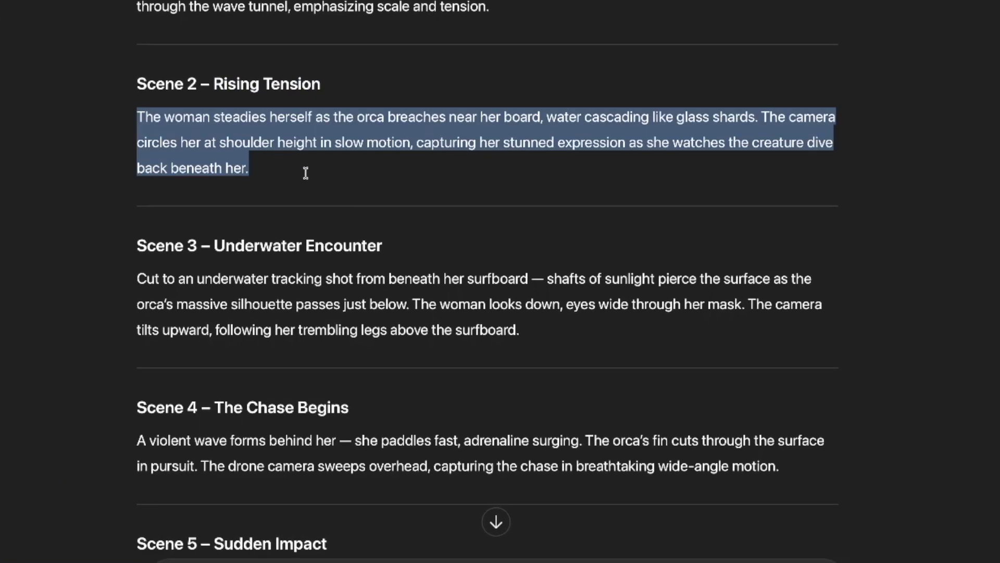
{"action": "left_click_drag", "start_coordinate": [305, 173], "coordinate": [309, 178]}
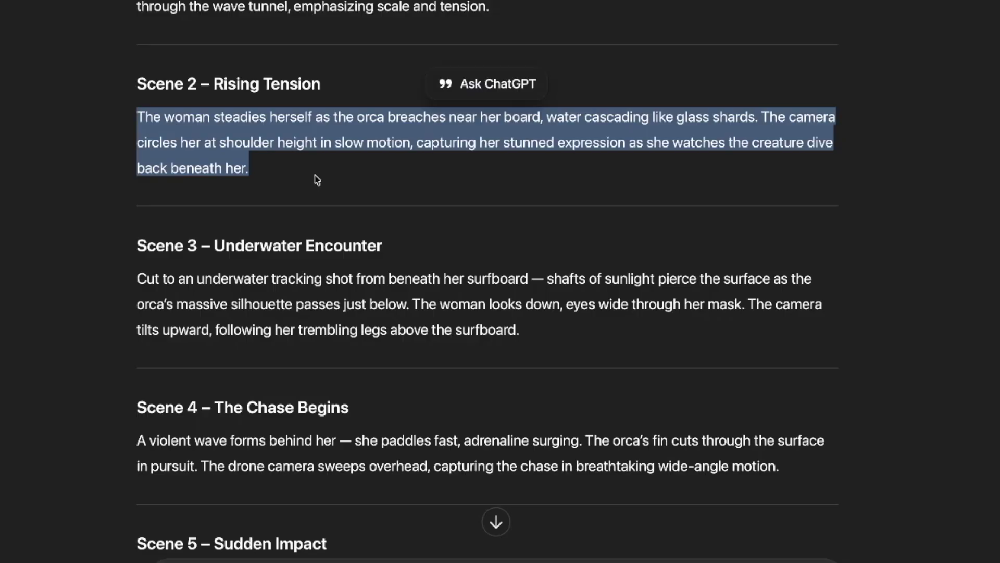
{"action": "left_click_drag", "start_coordinate": [123, 107], "coordinate": [316, 170]}
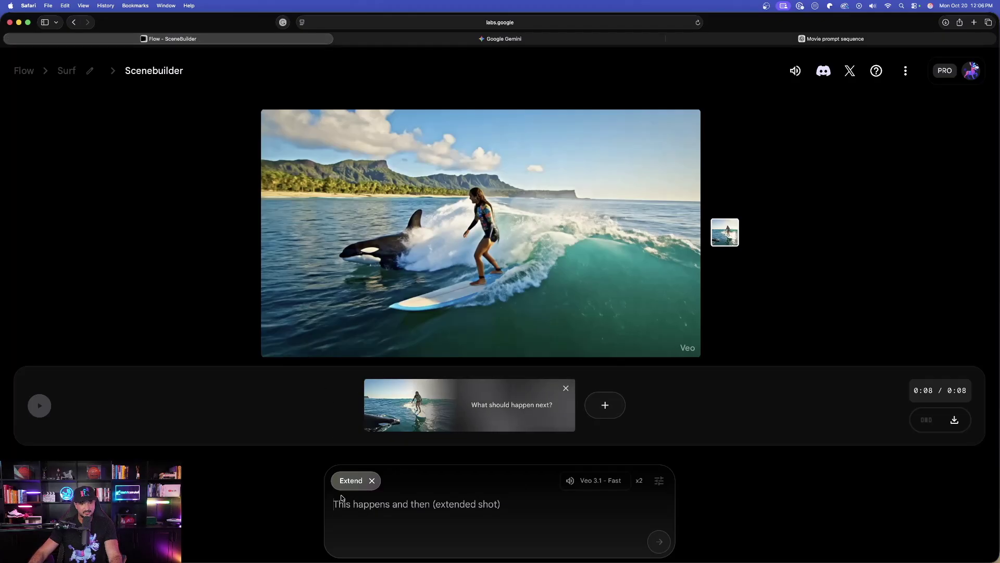
Generate the extension from the Scene 2 prompt, then select Scene 3 – Underwater Encounter.
{"action": "key", "text": "super+v"}
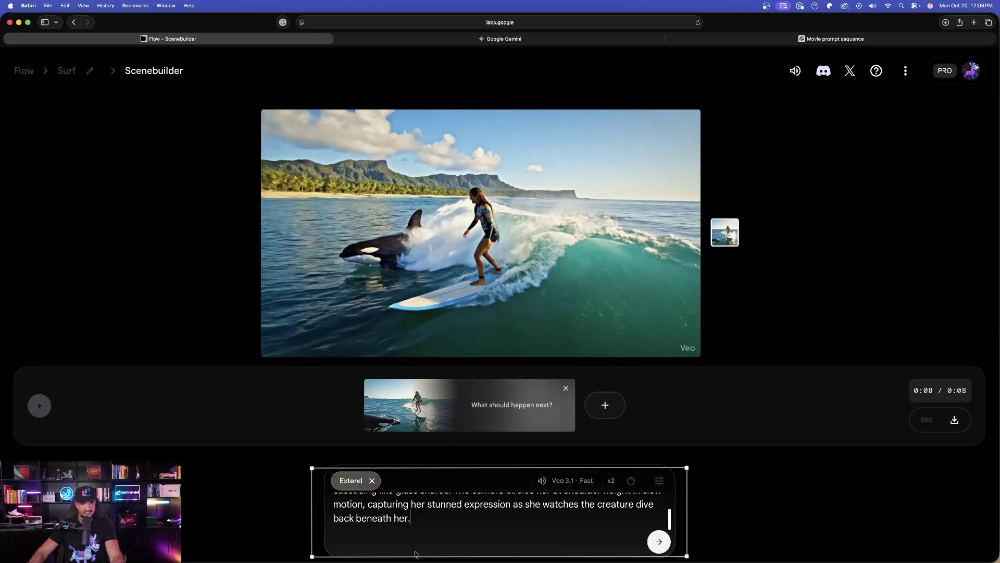
{"action": "key", "text": "Return"}
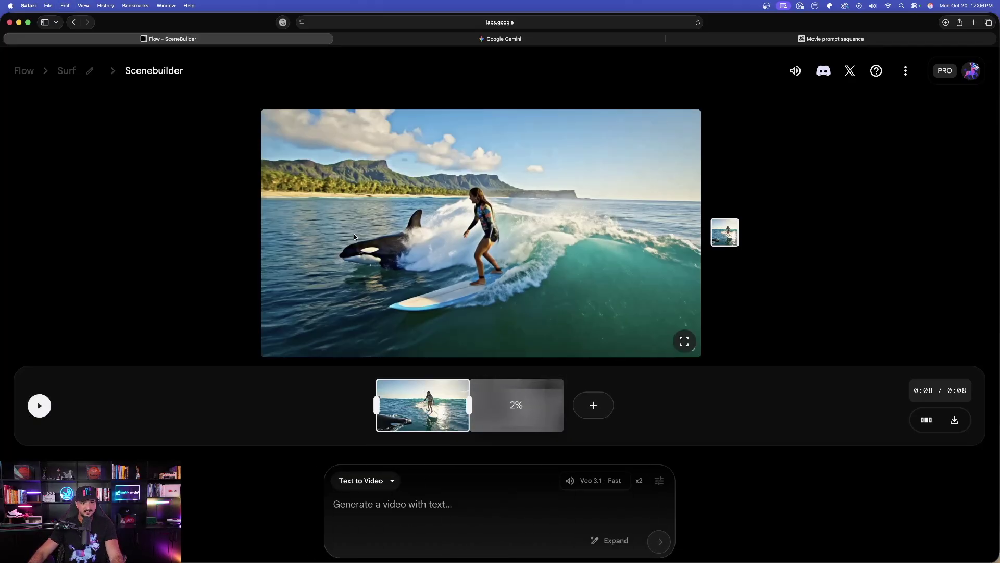
{"action": "left_click", "coordinate": [735, 38]}
{"action": "scroll", "coordinate": [303, 243], "scroll_direction": "down", "scroll_amount": 3}
{"action": "left_click", "coordinate": [304, 244]}
{"action": "left_click_drag", "start_coordinate": [285, 225], "coordinate": [530, 259]}
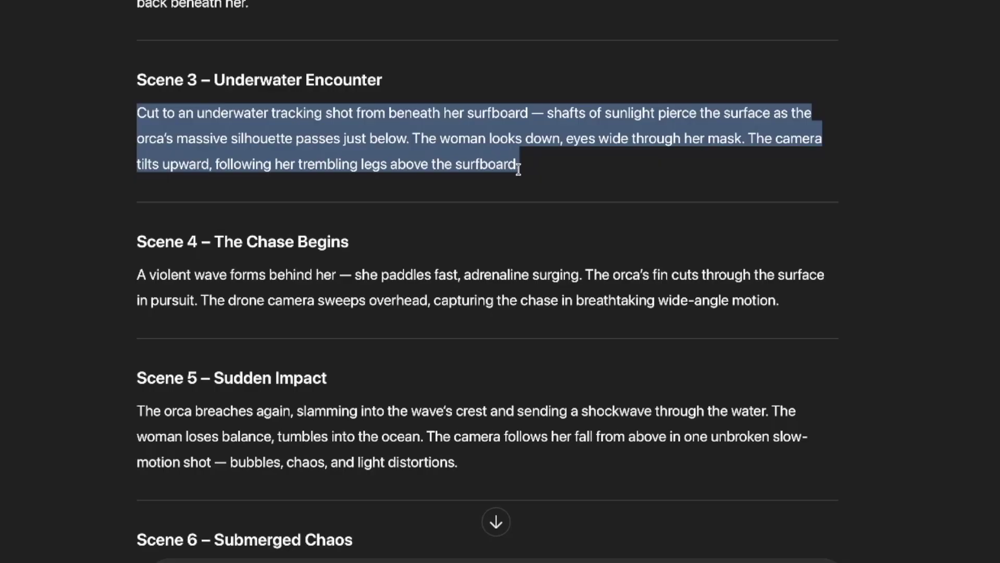
{"action": "scroll", "coordinate": [519, 169], "scroll_direction": "down", "scroll_amount": 3}
{"action": "left_click_drag", "start_coordinate": [130, 127], "coordinate": [831, 145]}
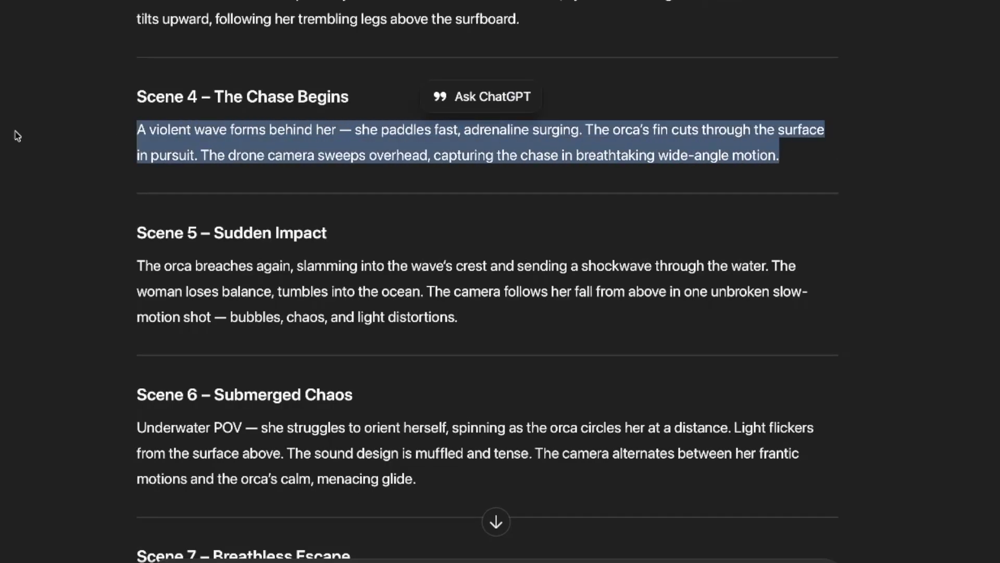
{"action": "left_click", "coordinate": [66, 205]}
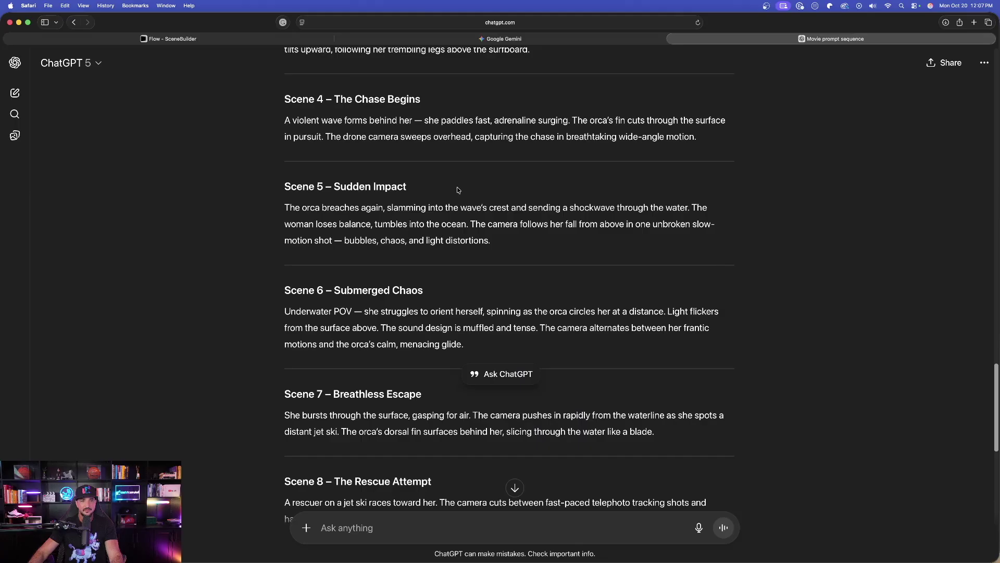
{"action": "left_click", "coordinate": [265, 37]}
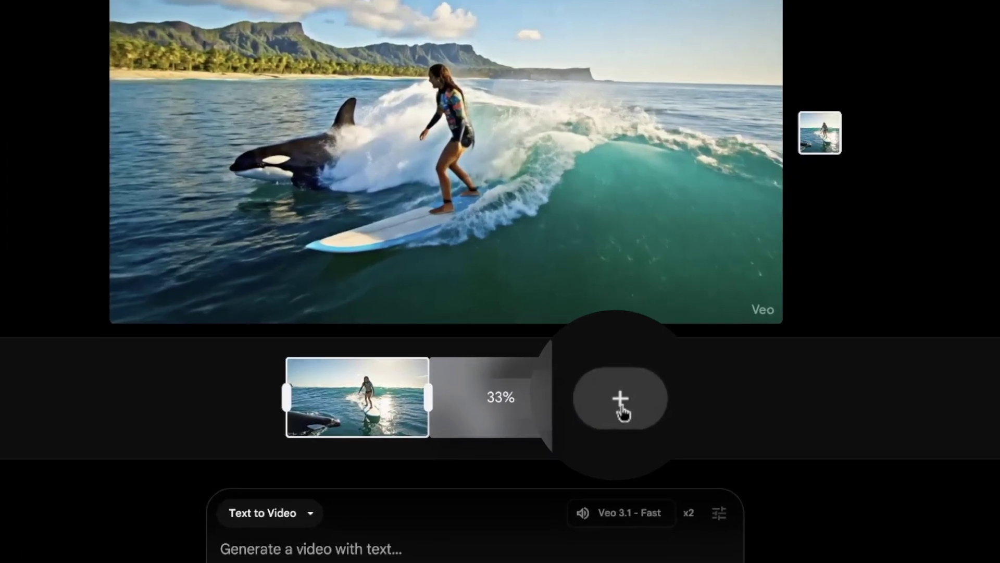
{"action": "left_click", "coordinate": [594, 406]}
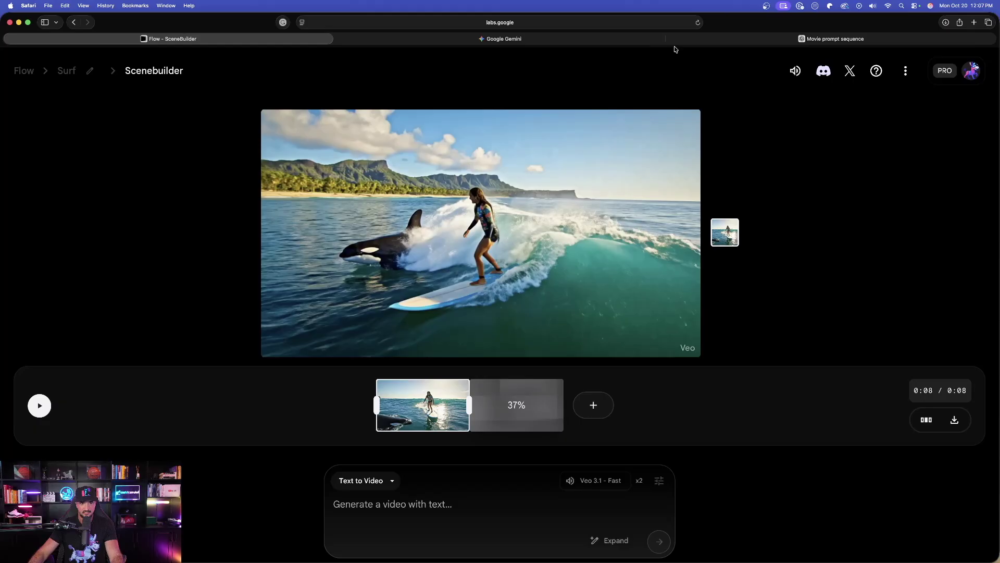
{"action": "left_click", "coordinate": [713, 40]}
{"action": "scroll", "coordinate": [270, 214], "scroll_direction": "down", "scroll_amount": 5}
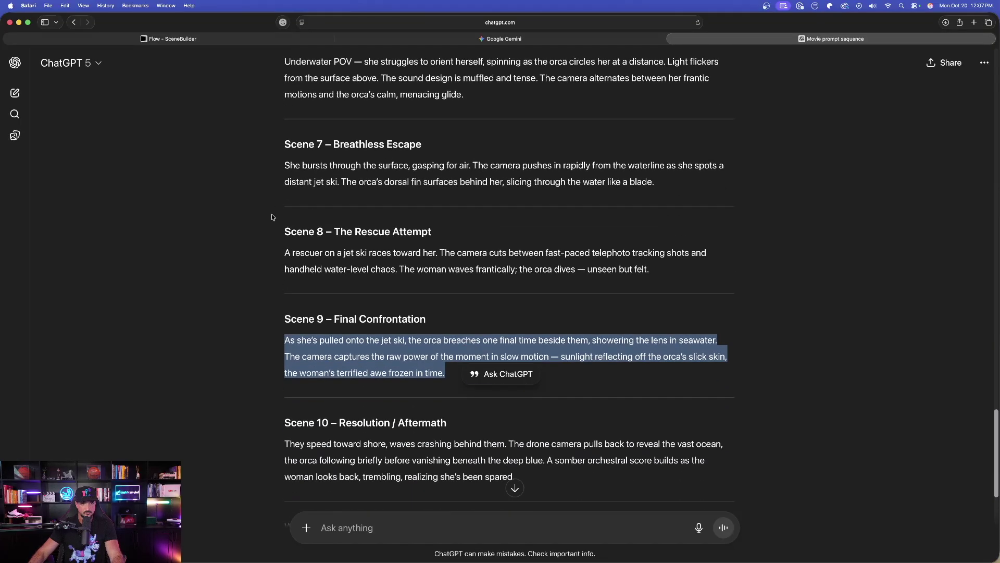
{"action": "scroll", "coordinate": [281, 222], "scroll_direction": "up", "scroll_amount": 3}
{"action": "scroll", "coordinate": [249, 247], "scroll_direction": "up", "scroll_amount": 5}
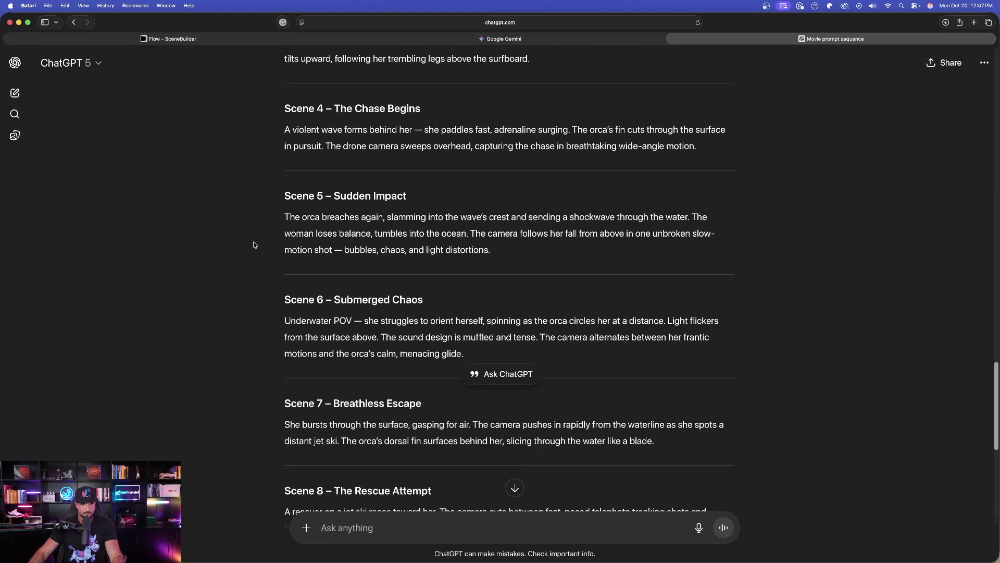
{"action": "scroll", "coordinate": [263, 286], "scroll_direction": "down", "scroll_amount": 1}
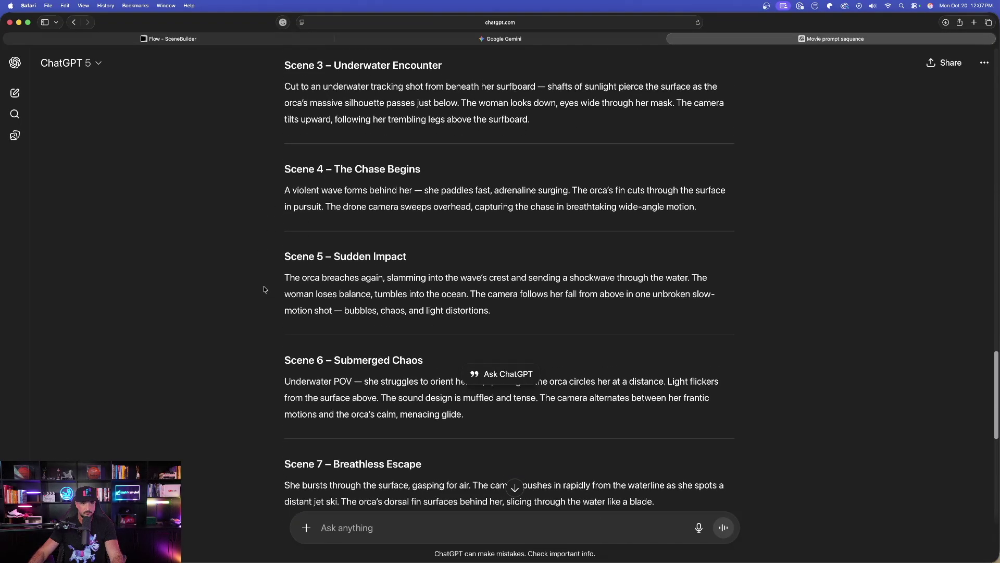